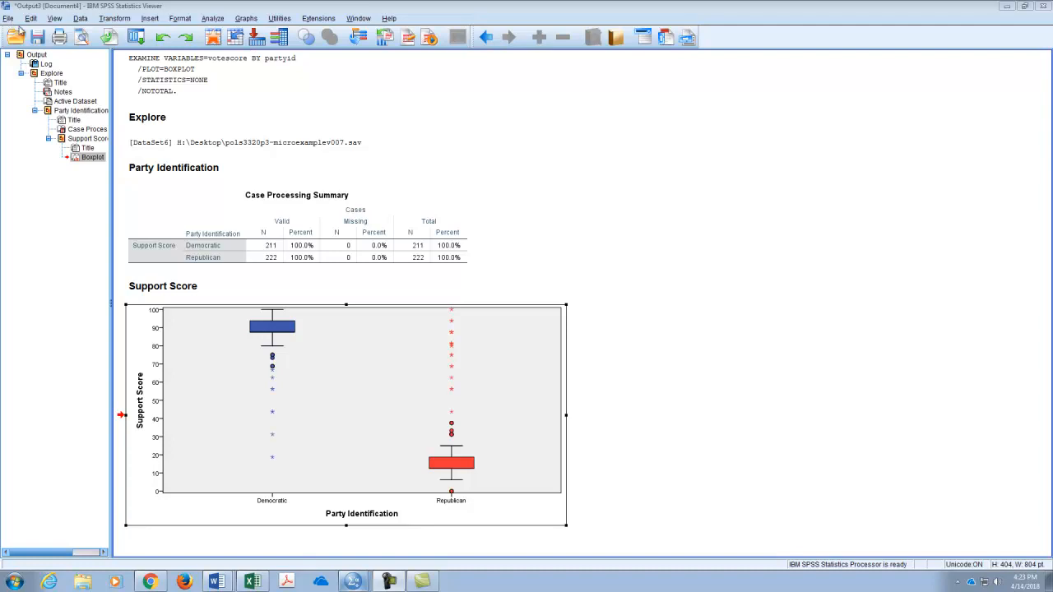
Save the boxplot output on the Desktop as pols3320p3-outputv002 in Viewer Files format.
left_click(37, 36)
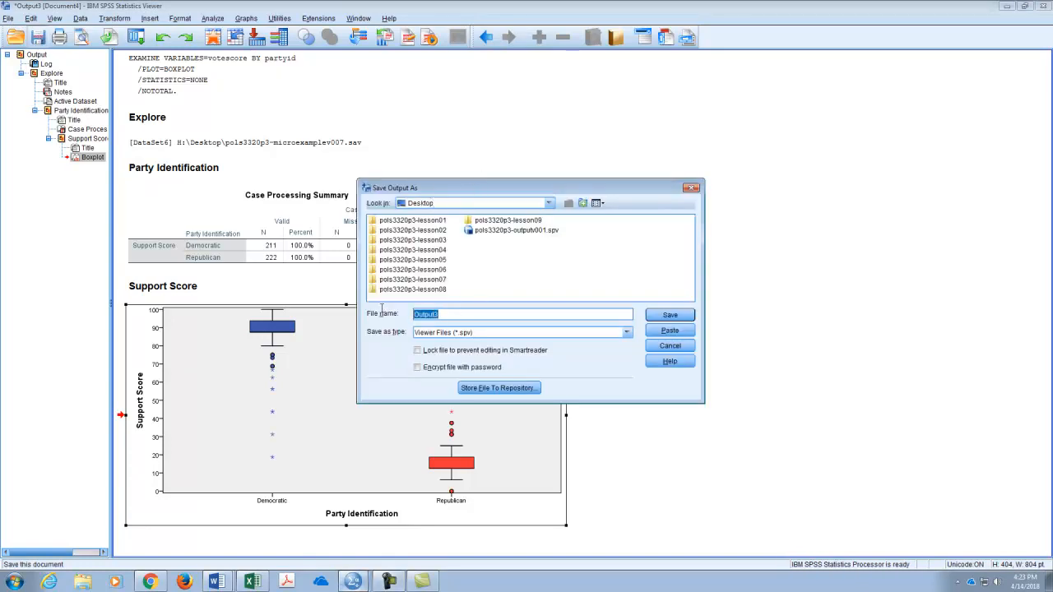
type("pols")
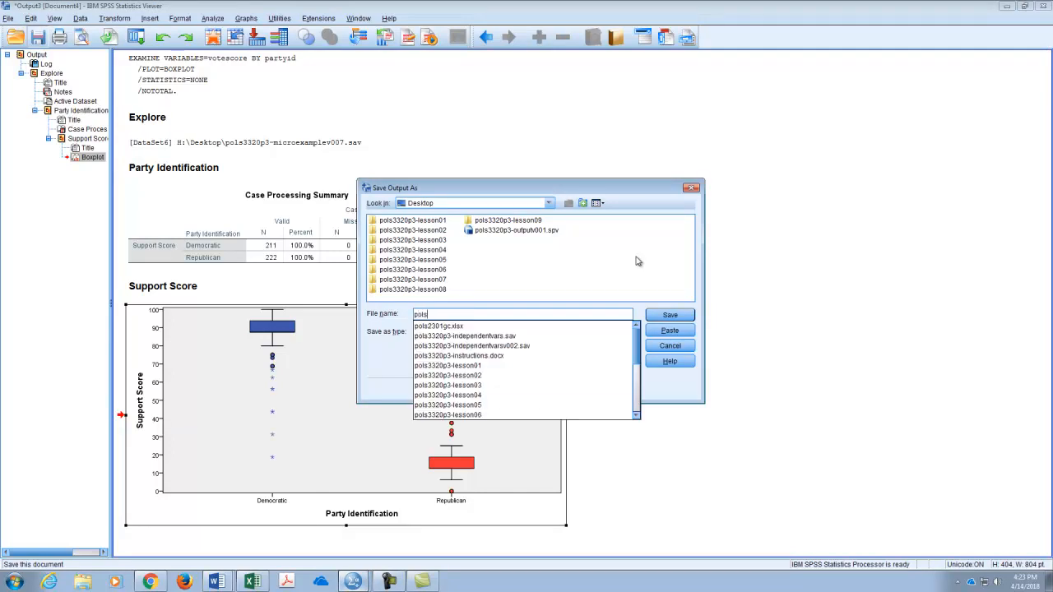
type("3320")
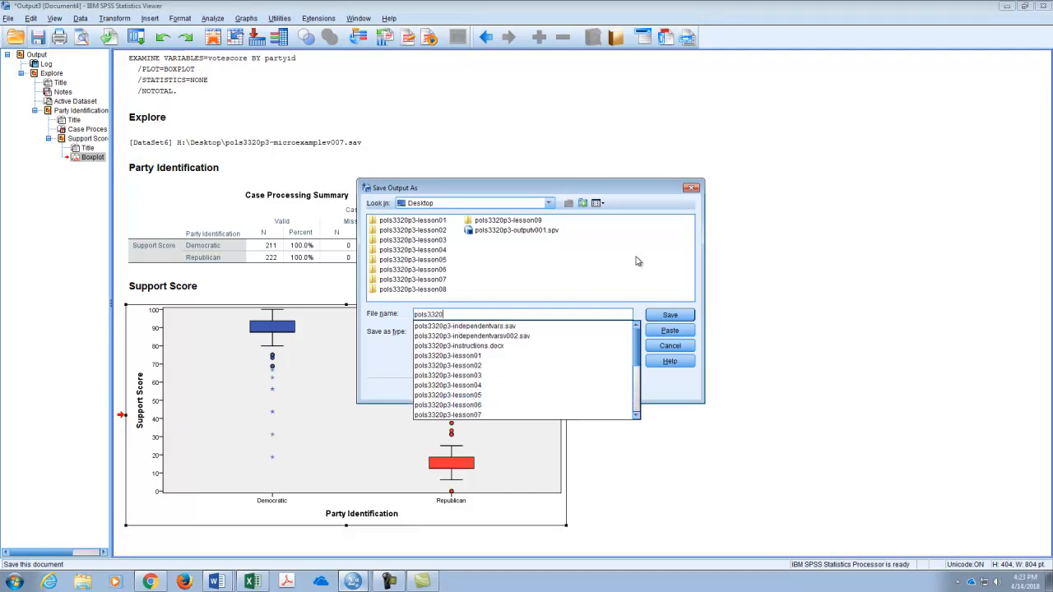
type("p3-output")
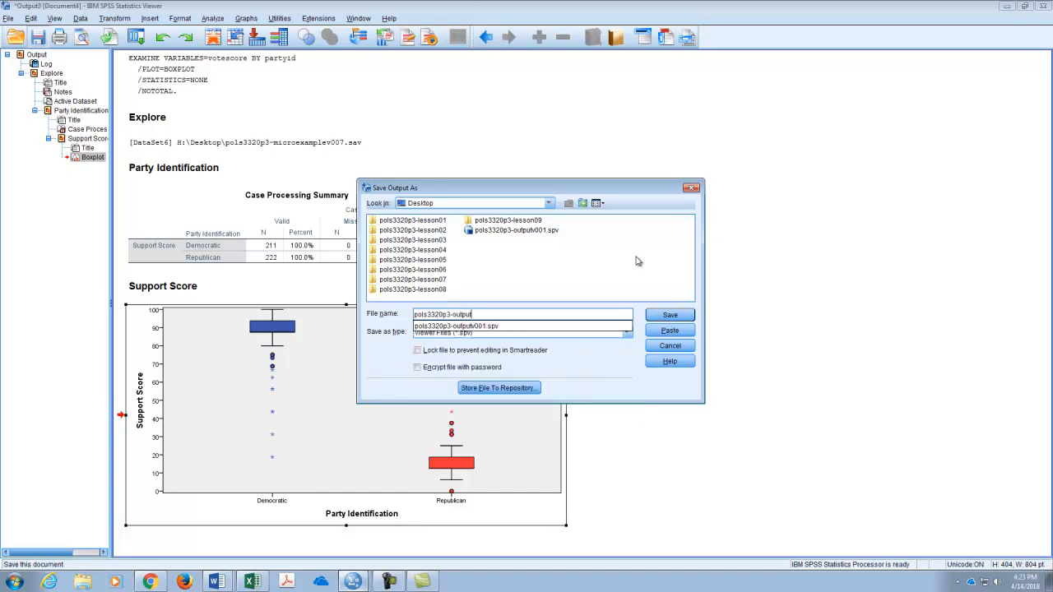
type("v002")
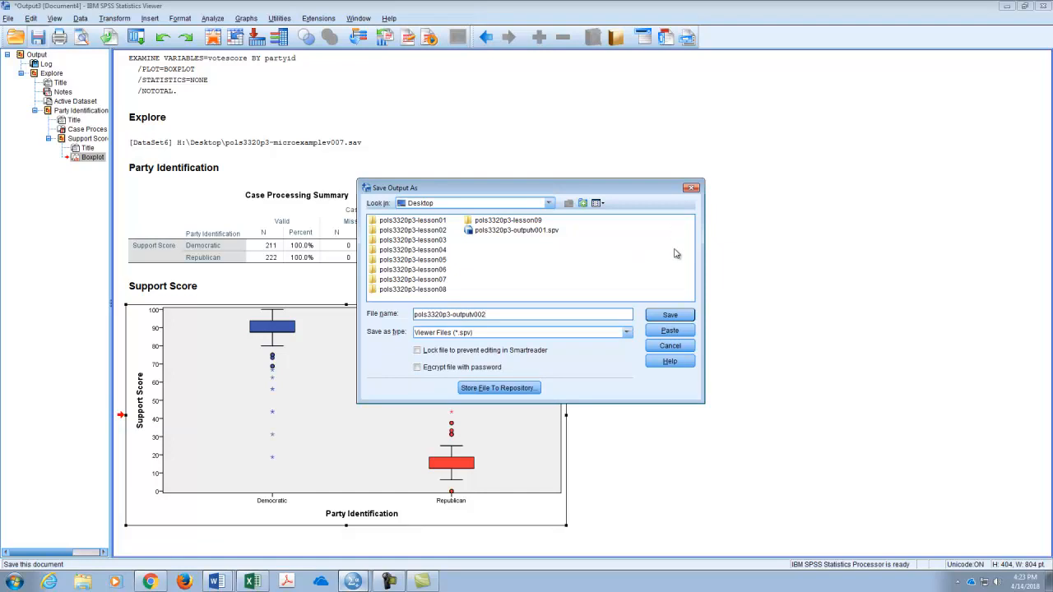
left_click(672, 316)
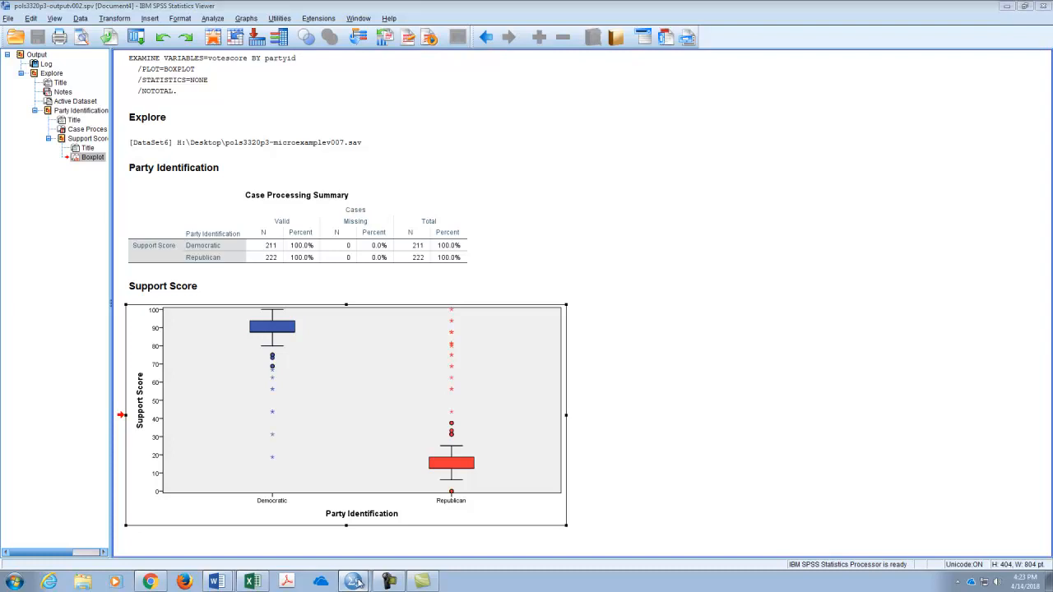
In the dataset's variable definitions, set the decimals of nominate_dim1 and nominate_dim2 to 2.
left_click(337, 544)
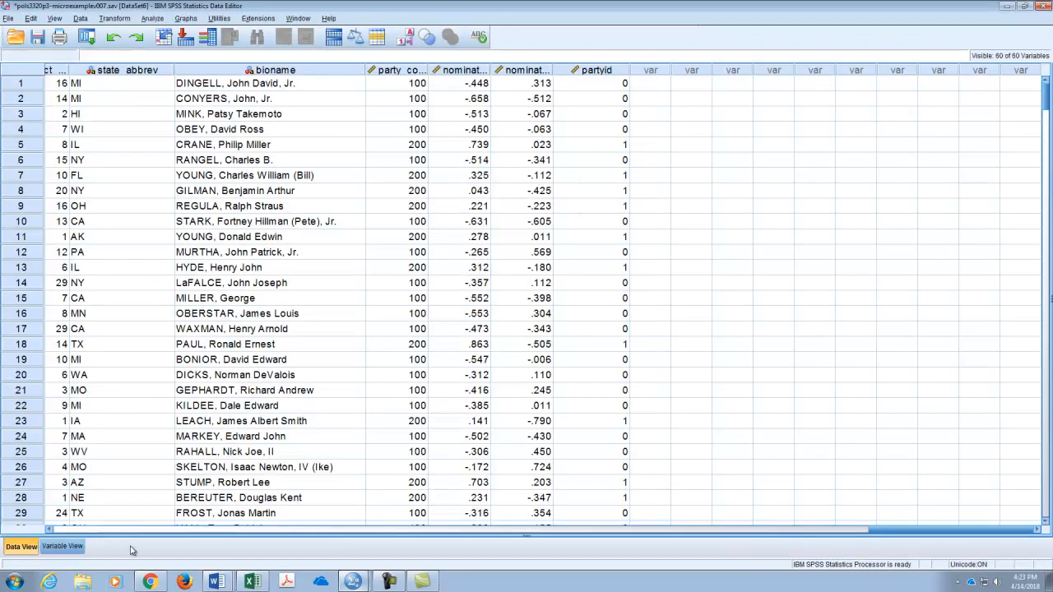
left_click(63, 546)
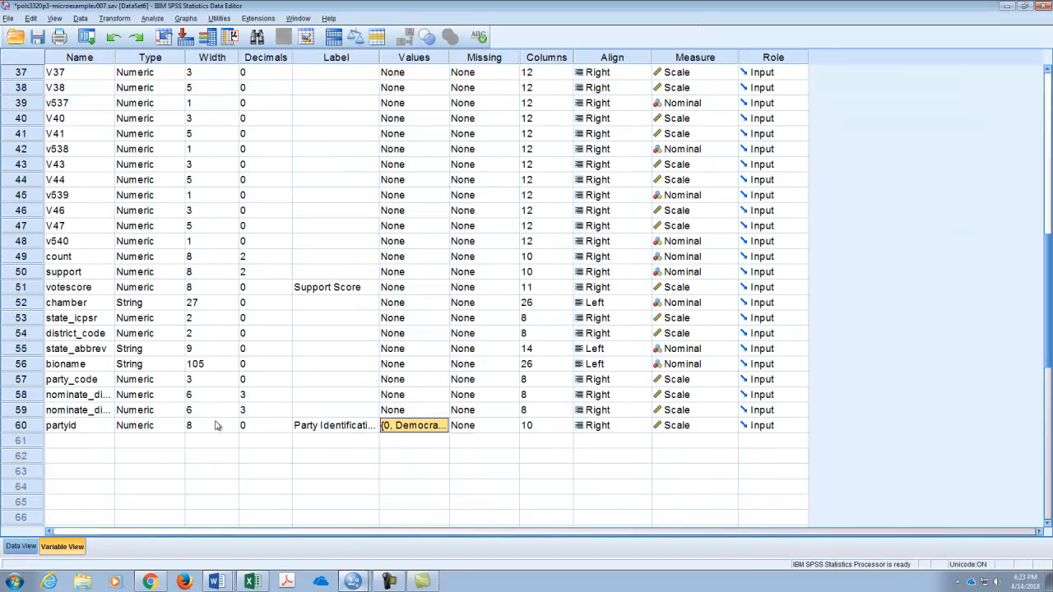
left_click(146, 399)
left_click(97, 399)
left_click(155, 399)
left_click(269, 397)
left_click(269, 397)
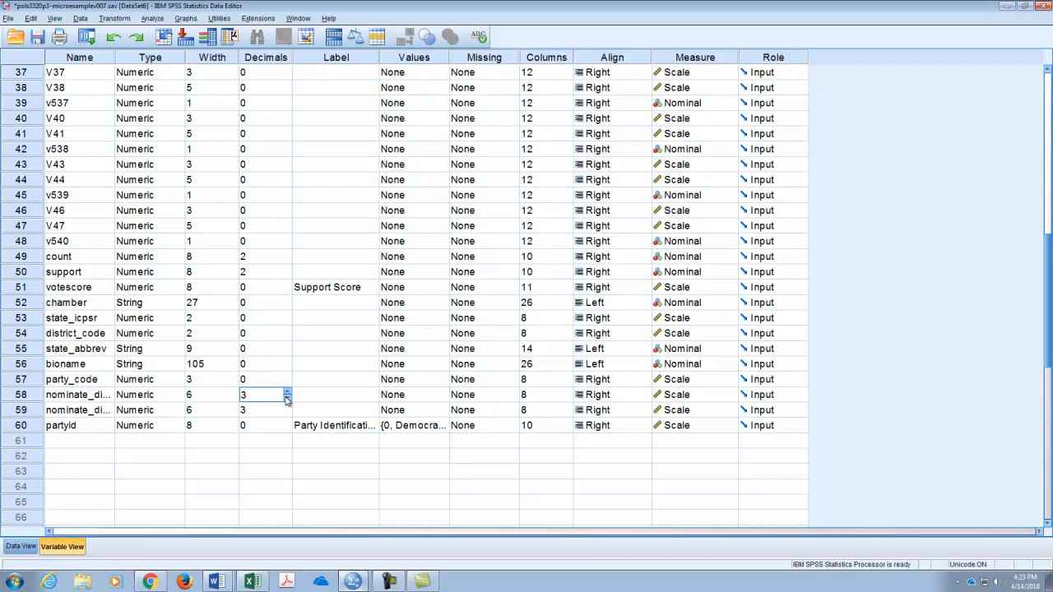
left_click(277, 409)
left_click(287, 413)
Label nominate_dim1 as DW Nominate 1st and nominate_dim2 as DW Nominate 2nd, widening the Name column, and return to the data view.
left_click(320, 398)
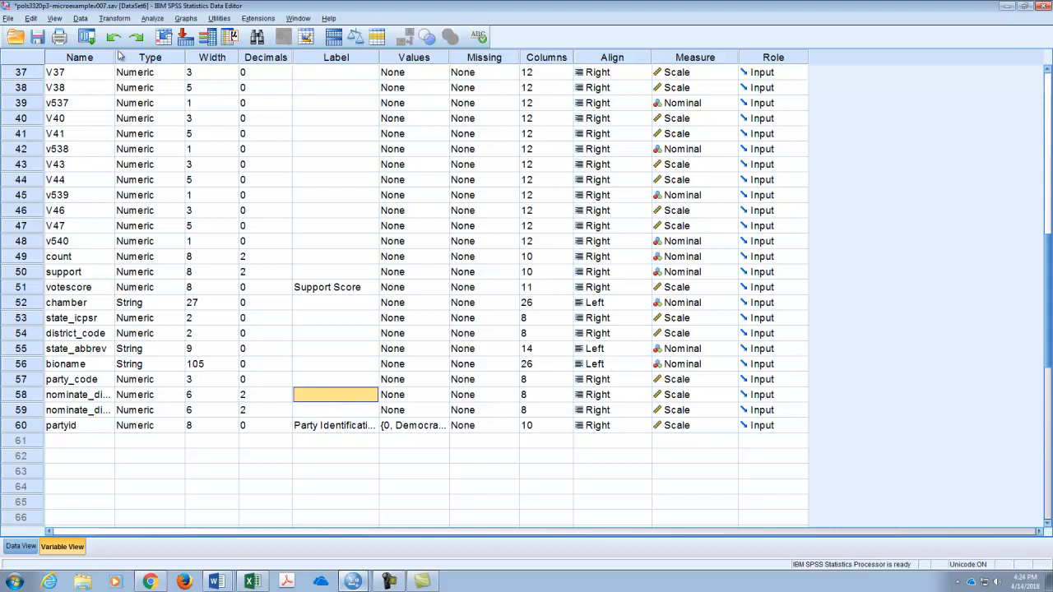
left_click_drag(115, 54, 169, 54)
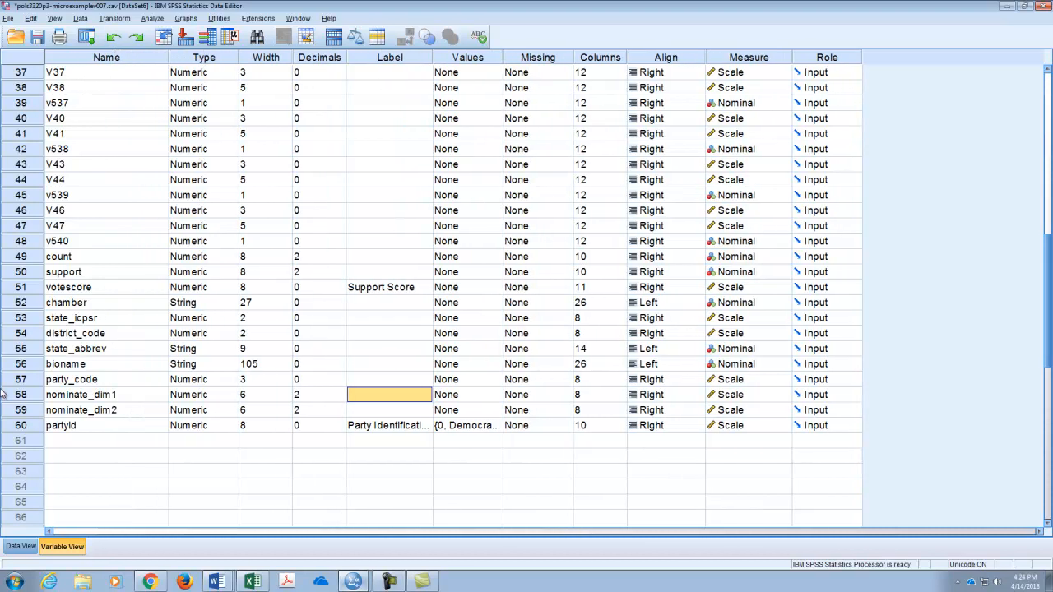
left_click(126, 395)
left_click(384, 395)
type("DW Nominate 1st")
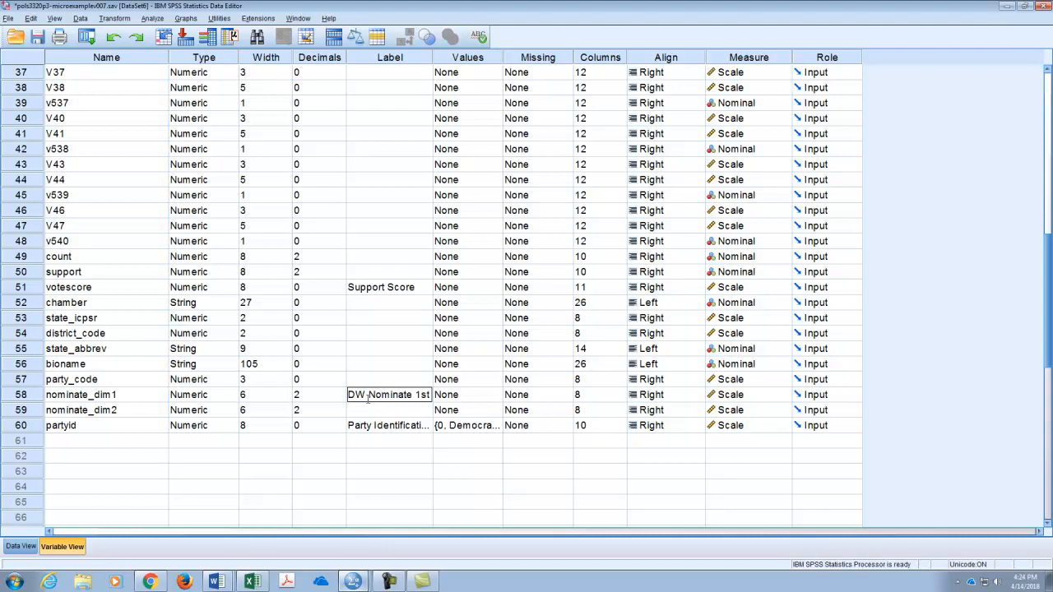
left_click(379, 410)
type("DW Nominate")
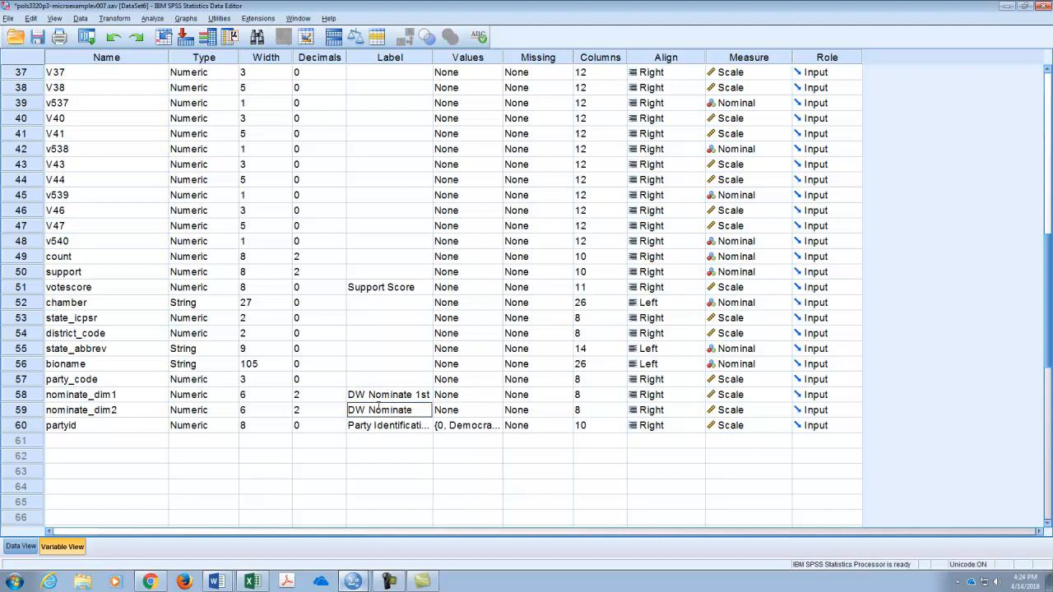
type(" 2nd")
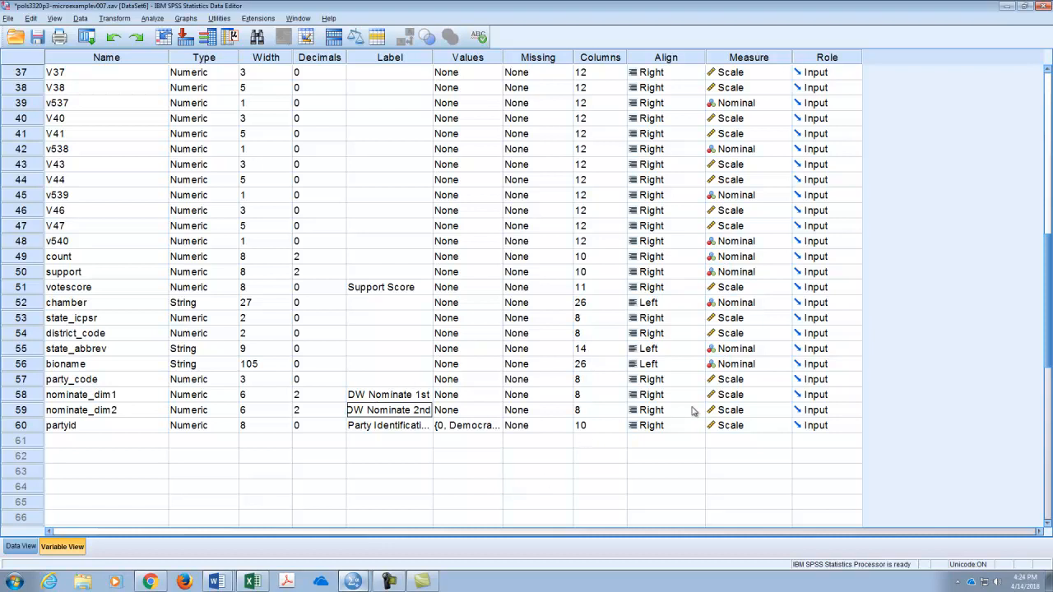
left_click(22, 547)
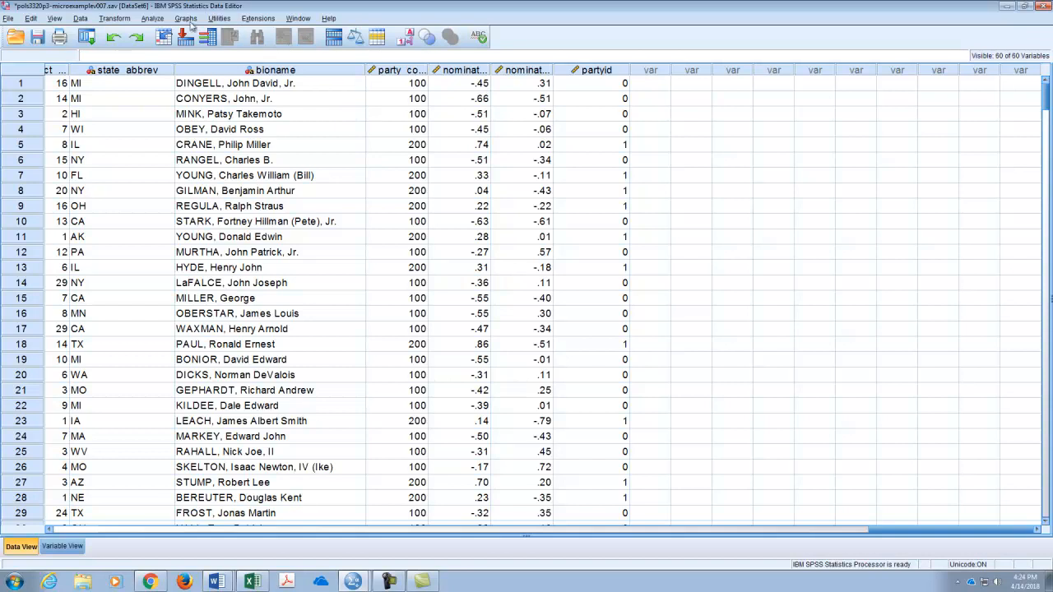
left_click(188, 21)
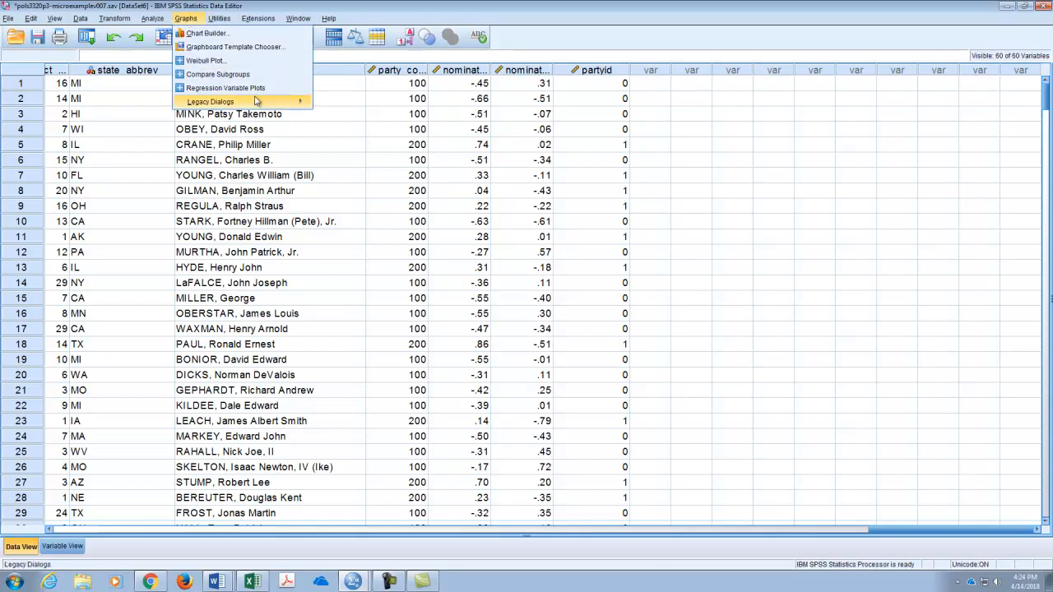
mouse_move(257, 101)
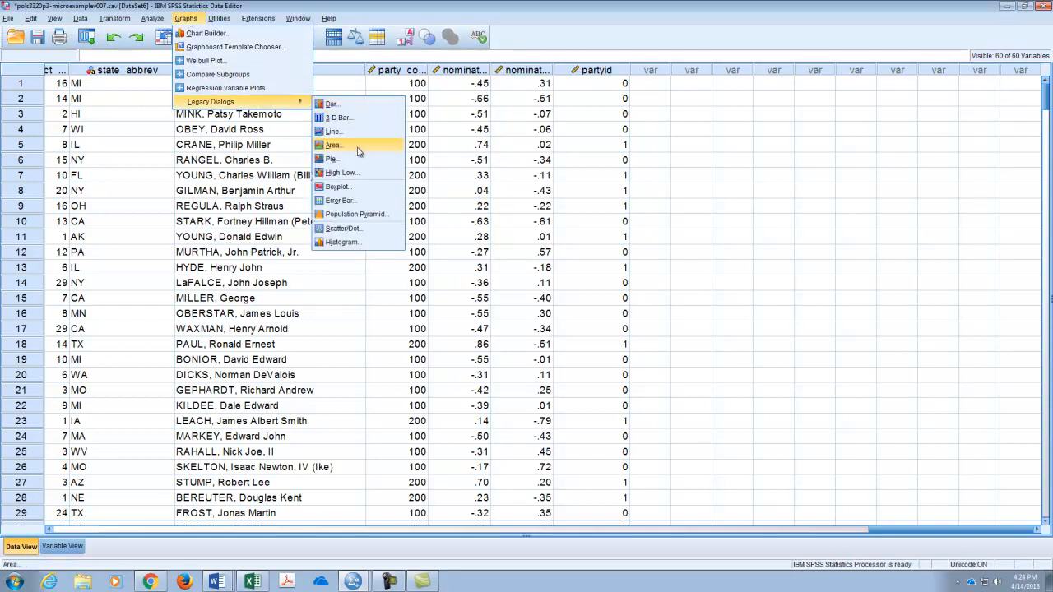
left_click(359, 229)
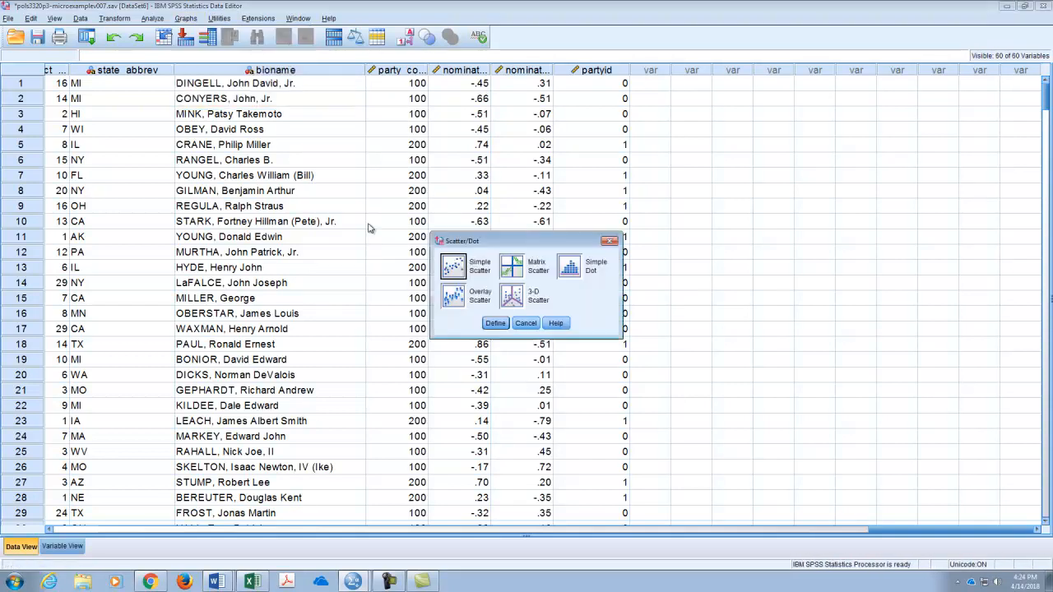
left_click(535, 324)
Create a legacy simple scatterplot with Support Score on the Y axis and DW Nominate 1st on the X axis.
left_click(189, 20)
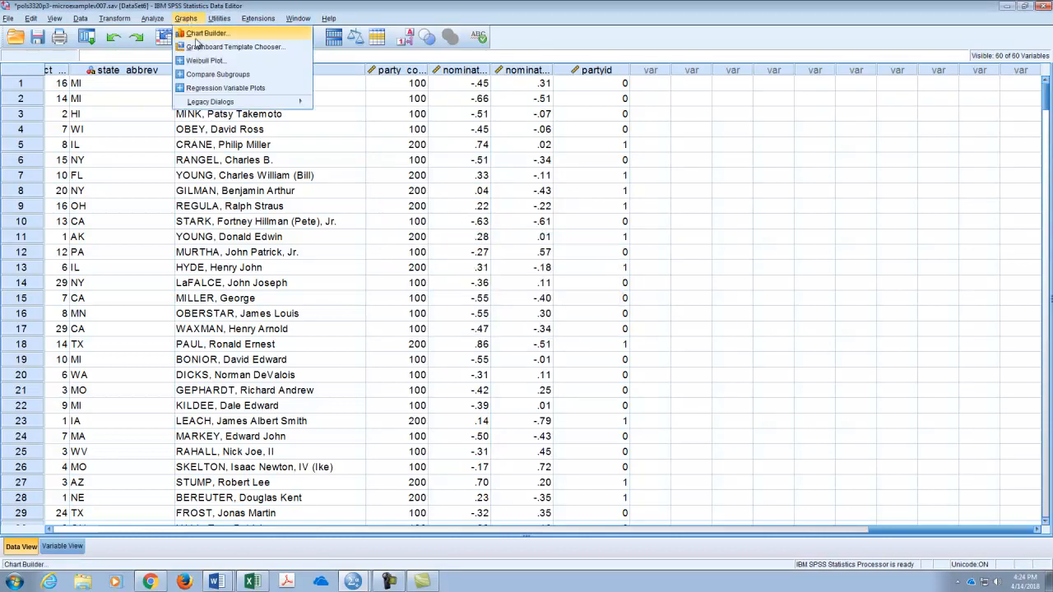
mouse_move(247, 101)
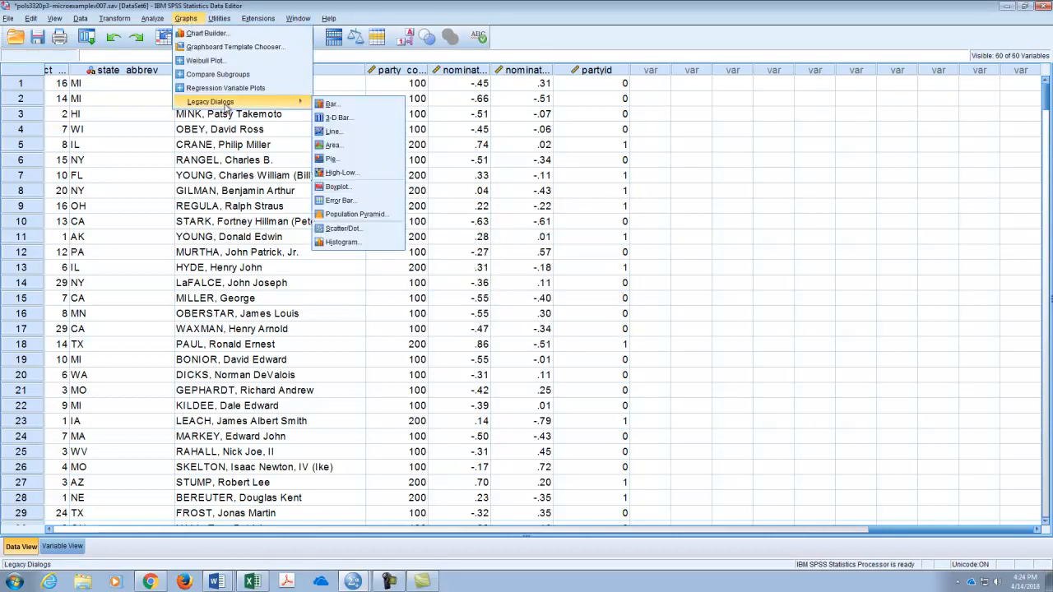
left_click(357, 229)
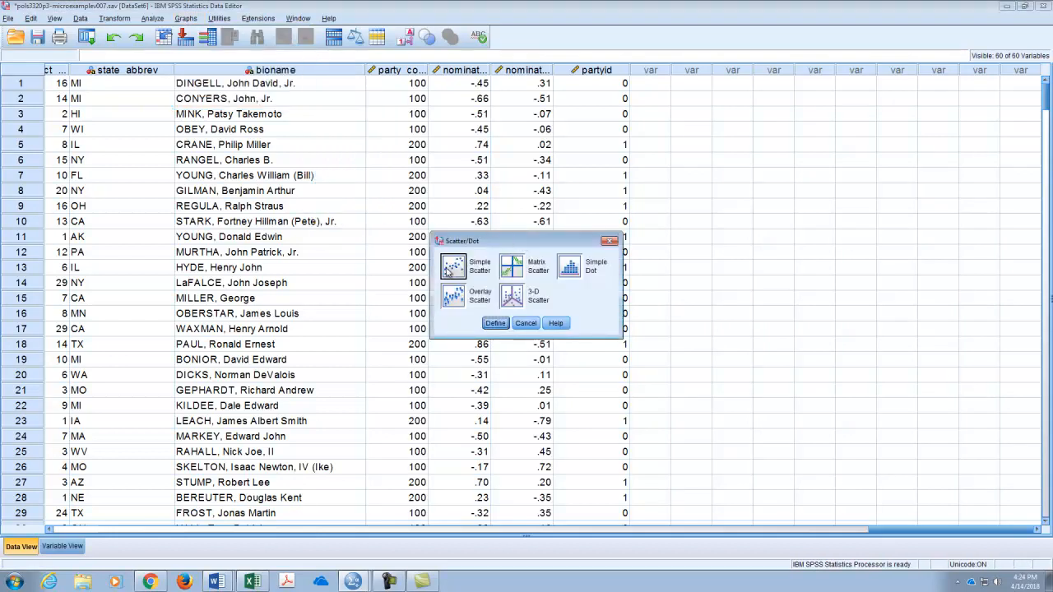
left_click(494, 323)
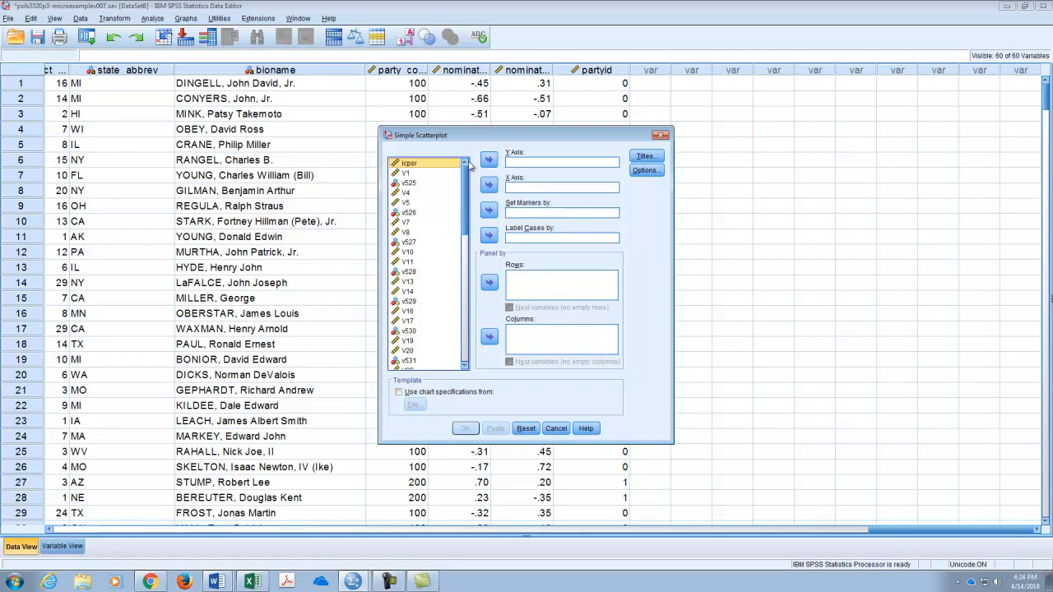
left_click_drag(465, 205, 476, 353)
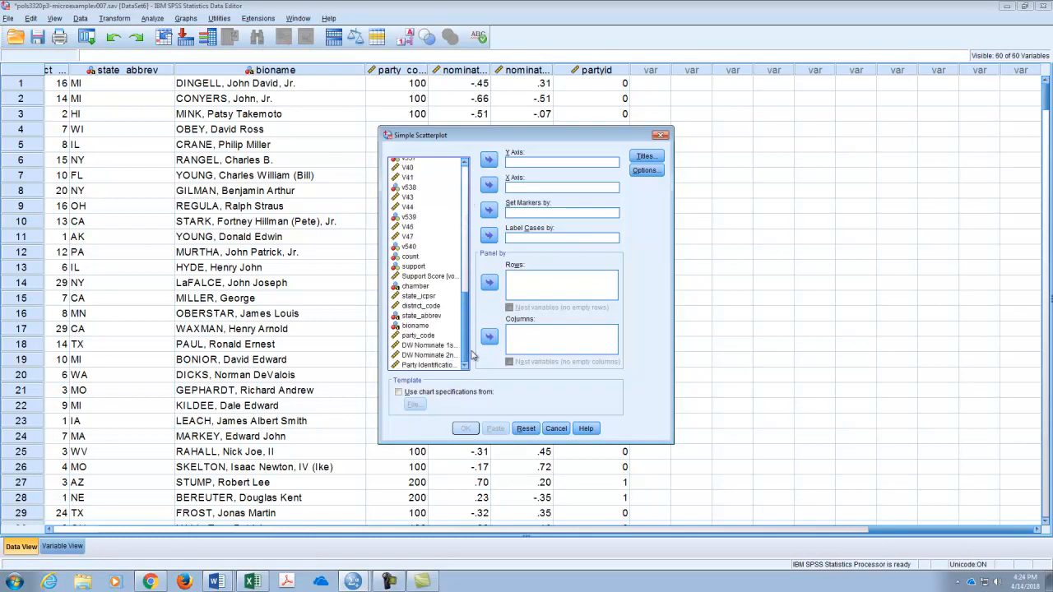
left_click(426, 277)
left_click(491, 161)
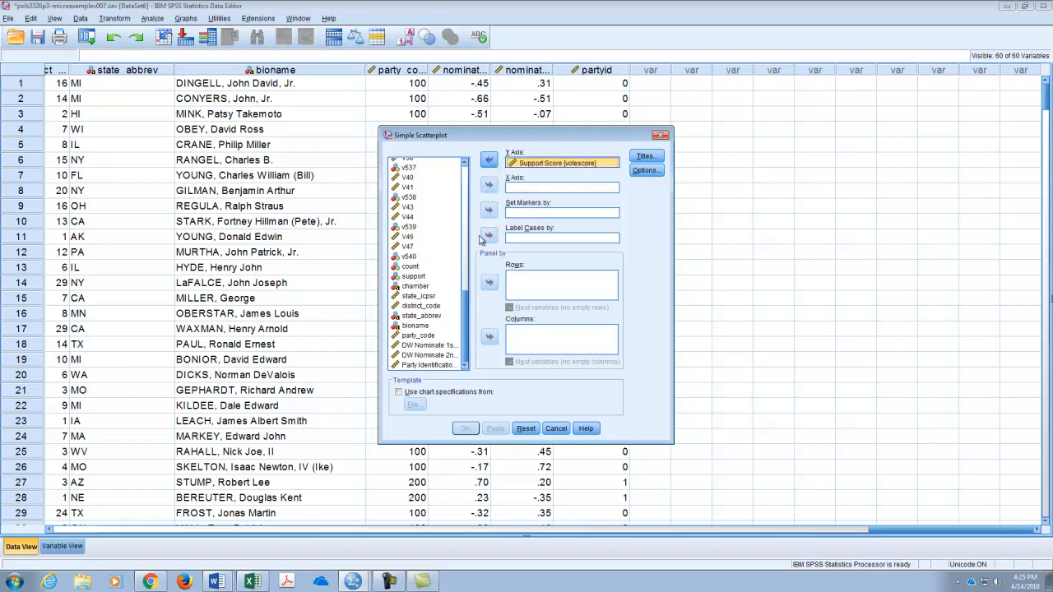
left_click(438, 345)
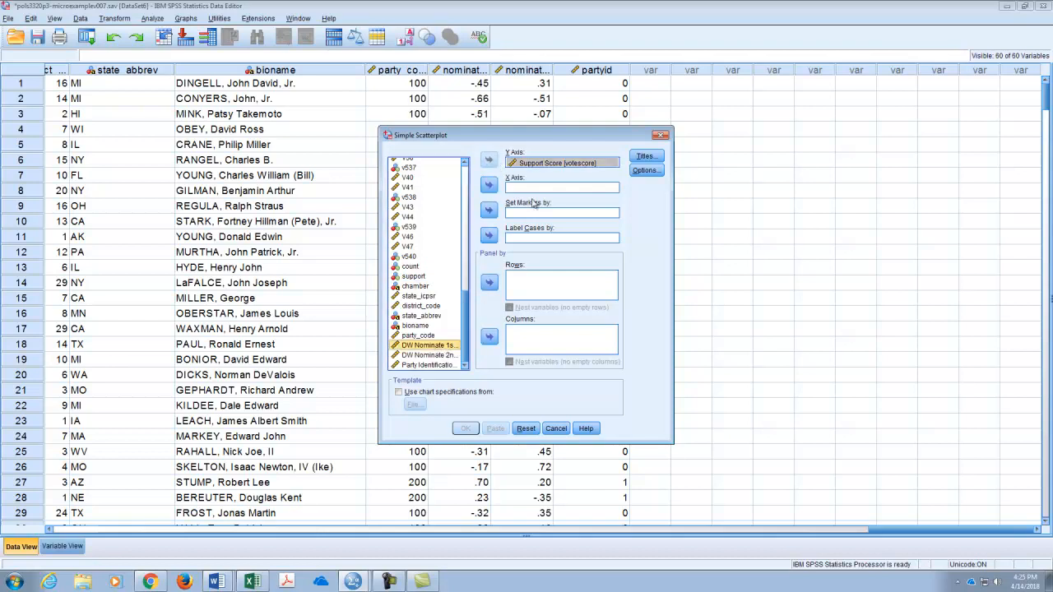
left_click(489, 184)
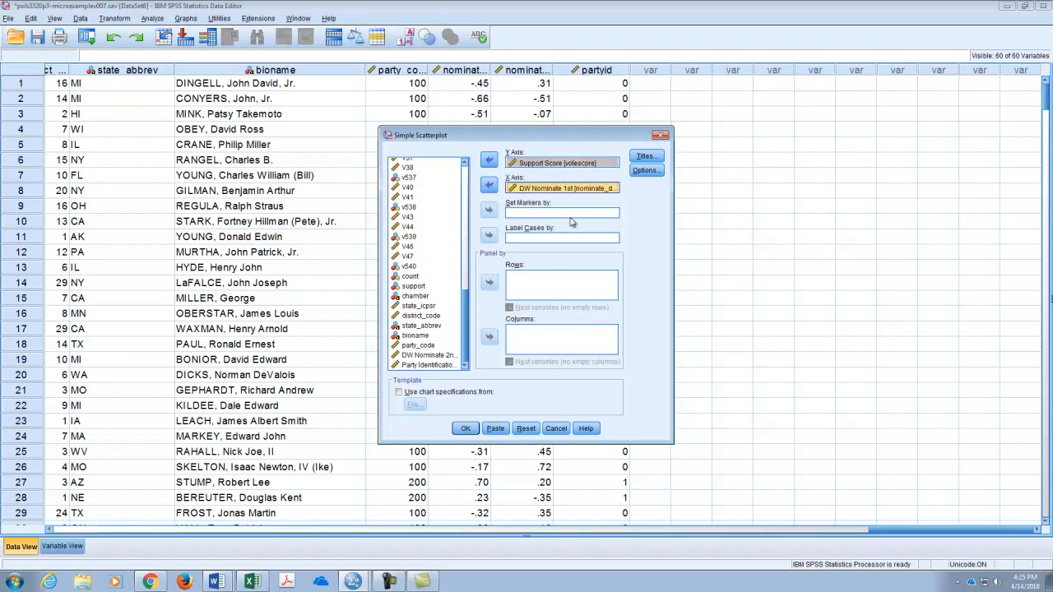
left_click(466, 429)
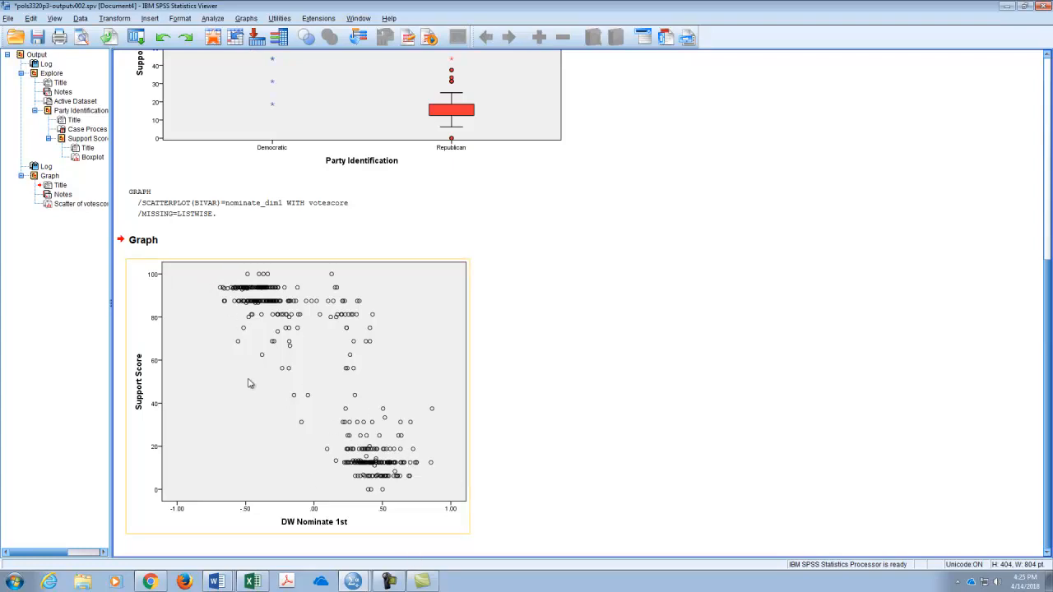
Open the scatterplot for editing in an enlarged window and resize the chart to 300 points high by 600 points wide without maintaining aspect ratio.
left_click(306, 465)
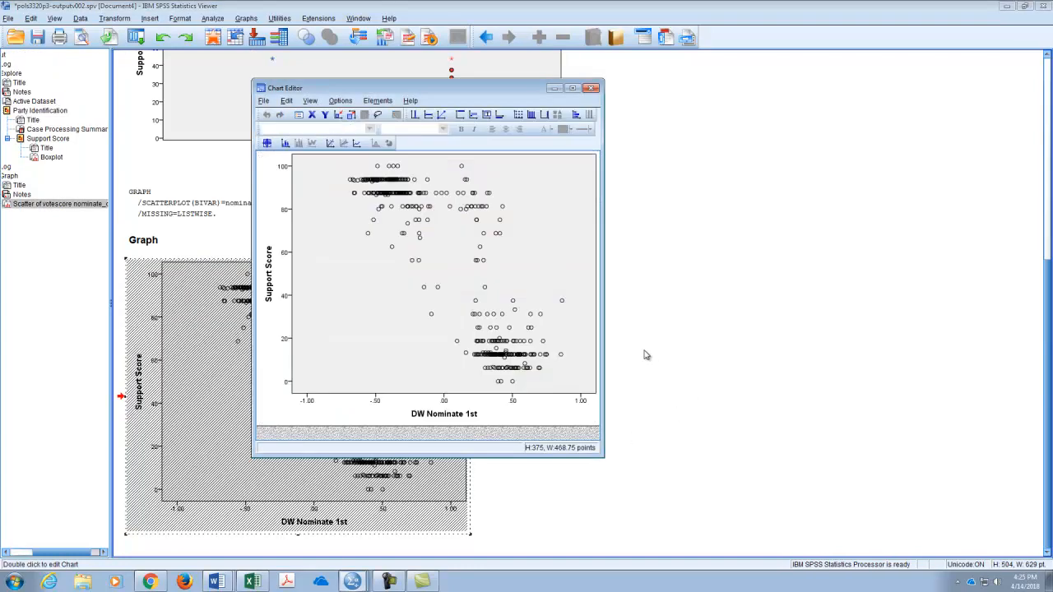
left_click_drag(605, 460, 921, 526)
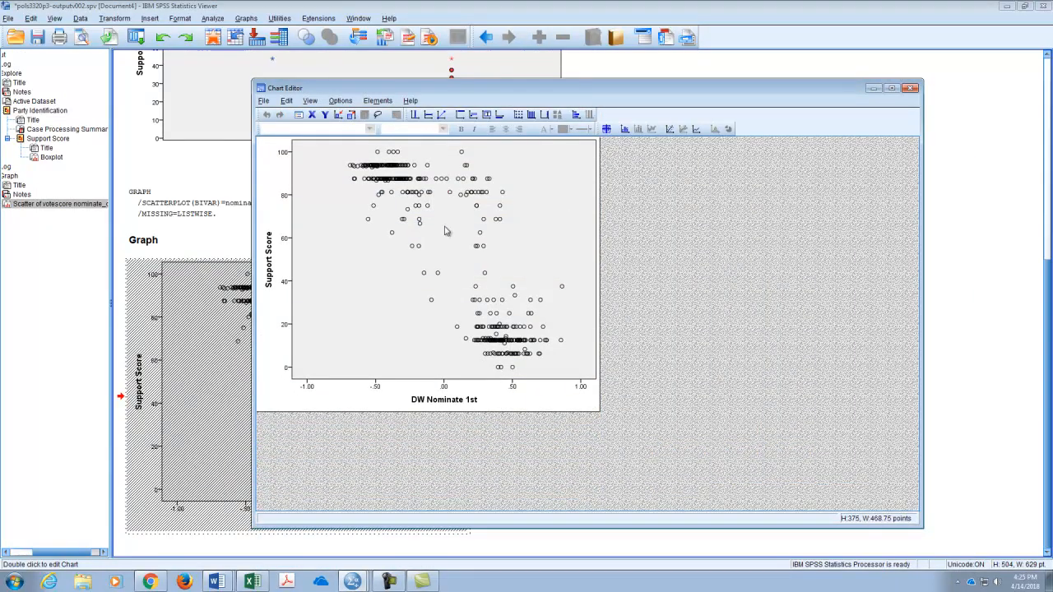
right_click(347, 266)
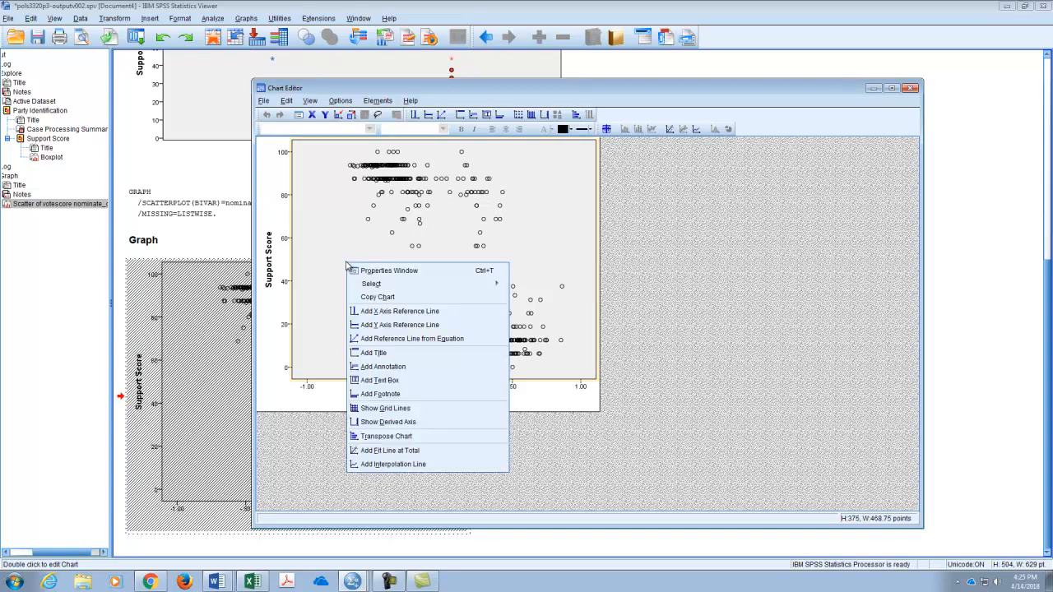
left_click(350, 270)
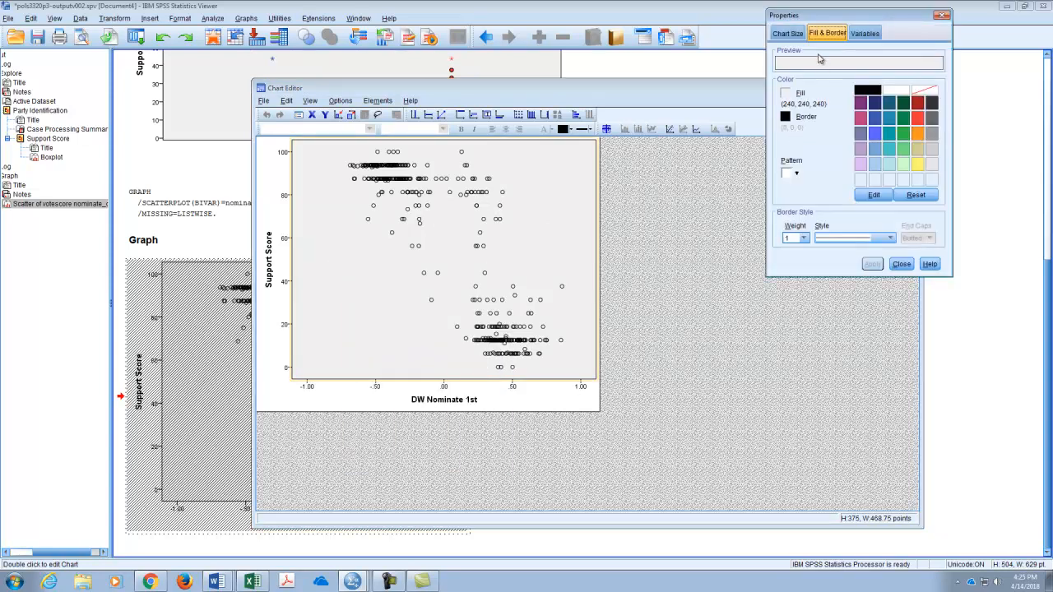
left_click(794, 36)
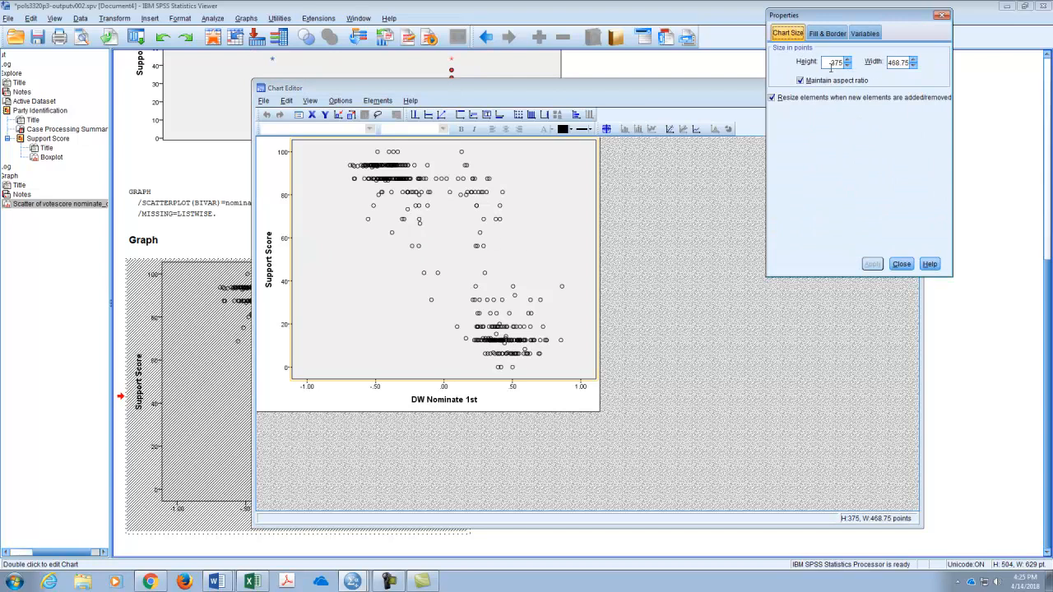
left_click(800, 80)
left_click(834, 62)
type("300")
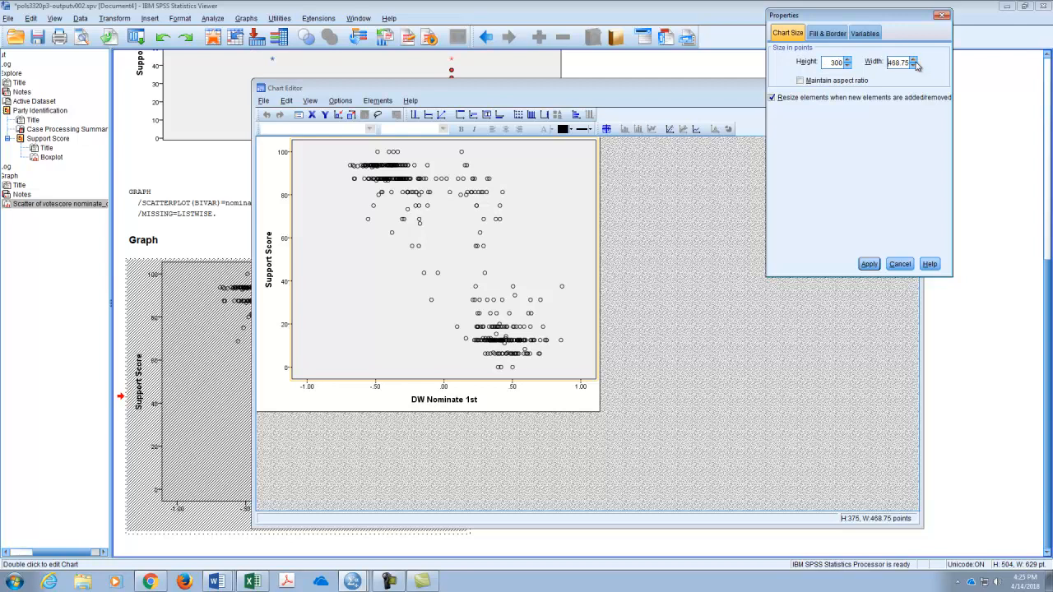
key("Tab")
left_click_drag(888, 62, 919, 61)
type("600")
left_click(869, 264)
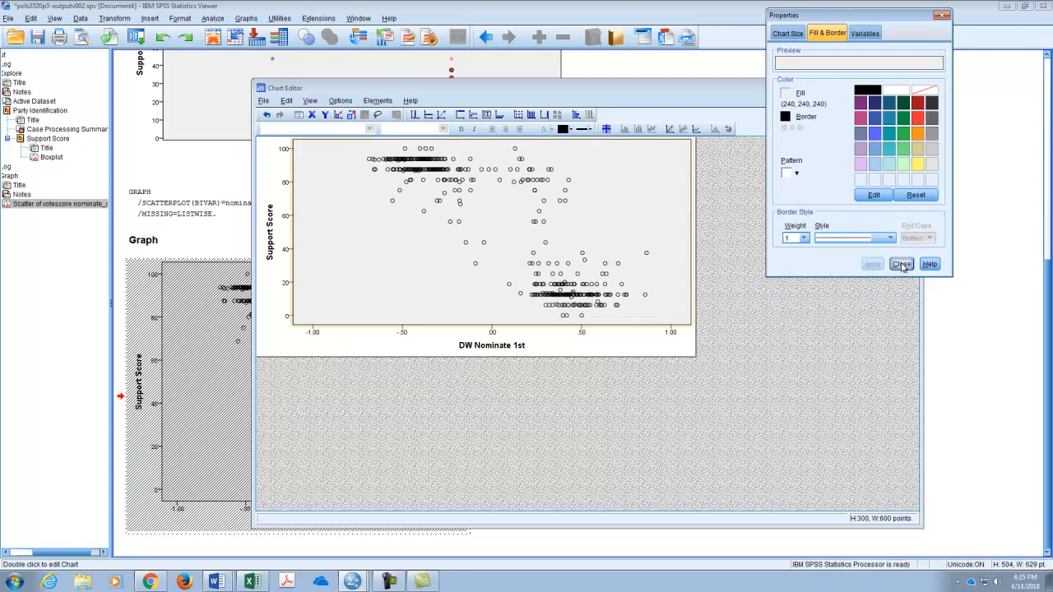
left_click(901, 264)
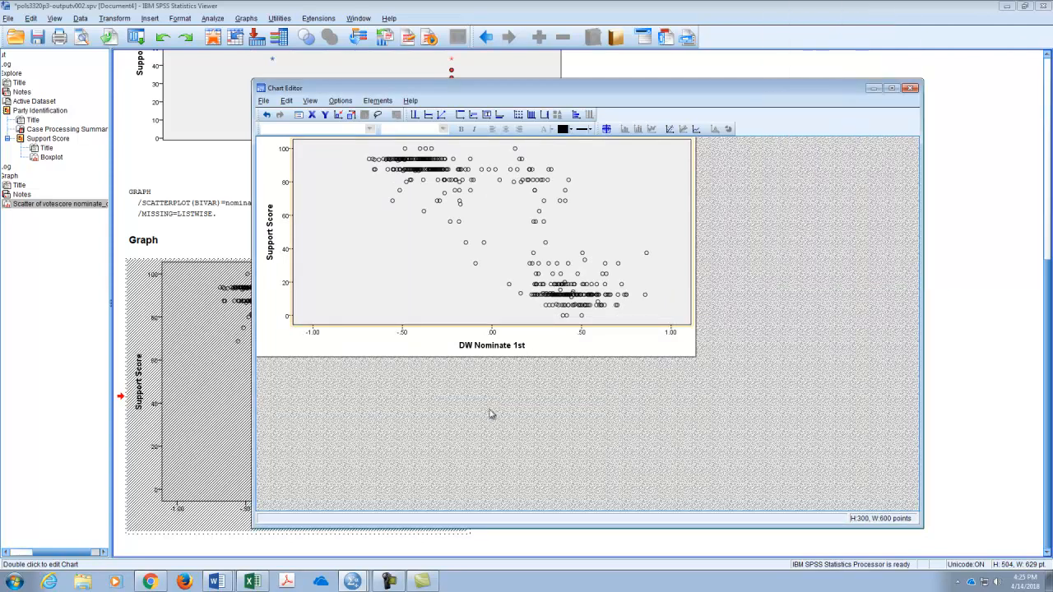
Scale the DW Nominate 1st axis from -1.25 to 1.25 with a 0.25 major increment and 1% lower and upper margins.
double_click(405, 335)
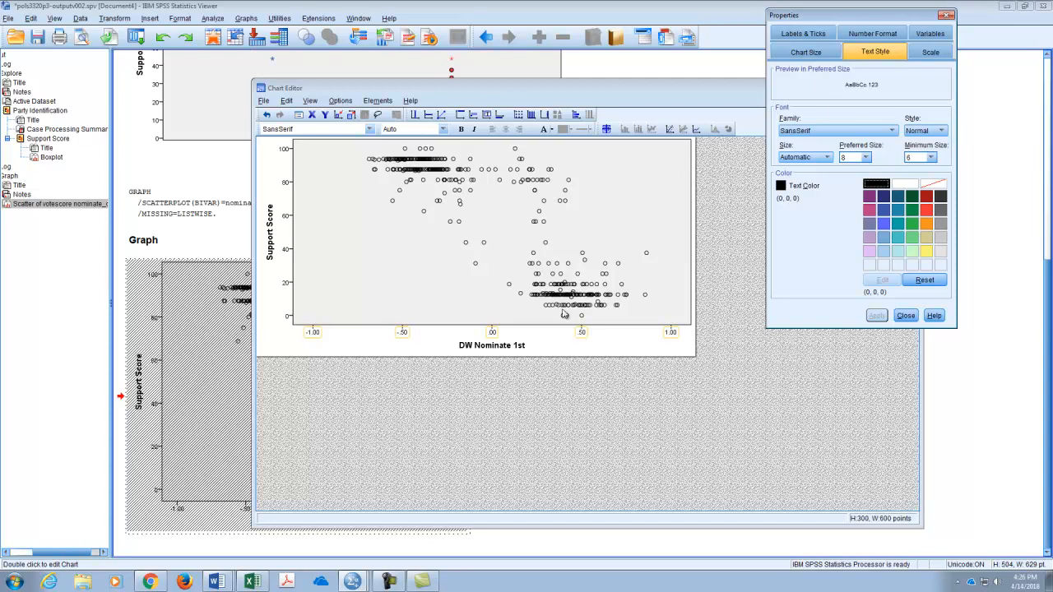
left_click(930, 51)
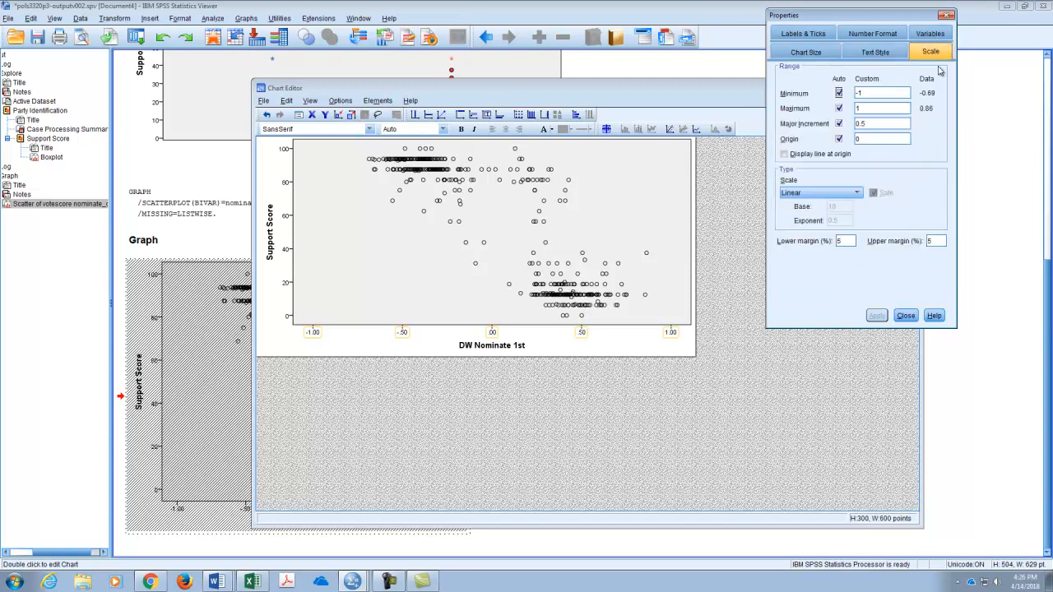
left_click(838, 93)
left_click(838, 108)
left_click(838, 123)
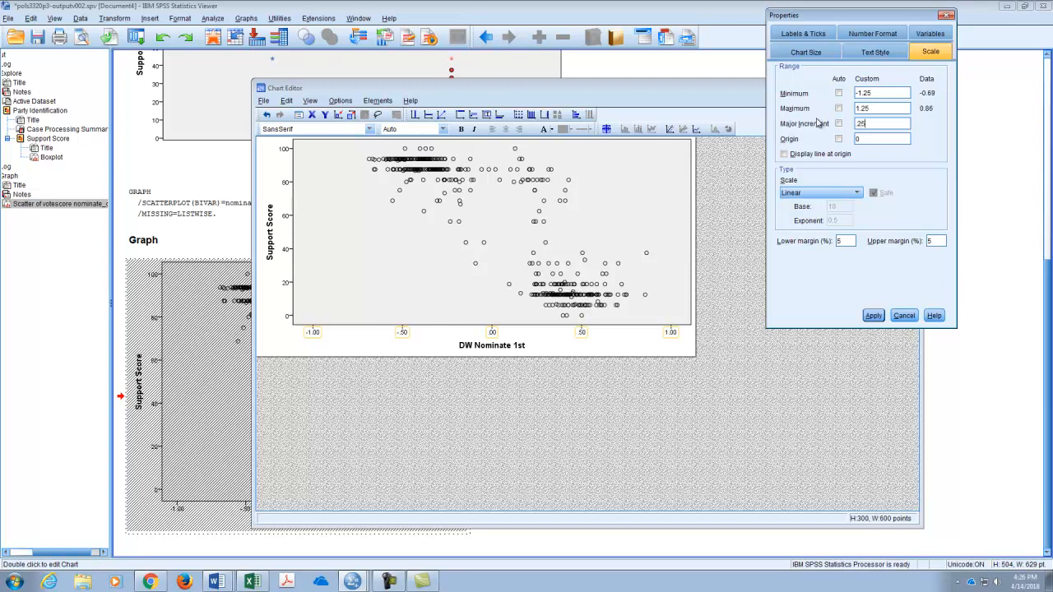
left_click(845, 240)
left_click(872, 315)
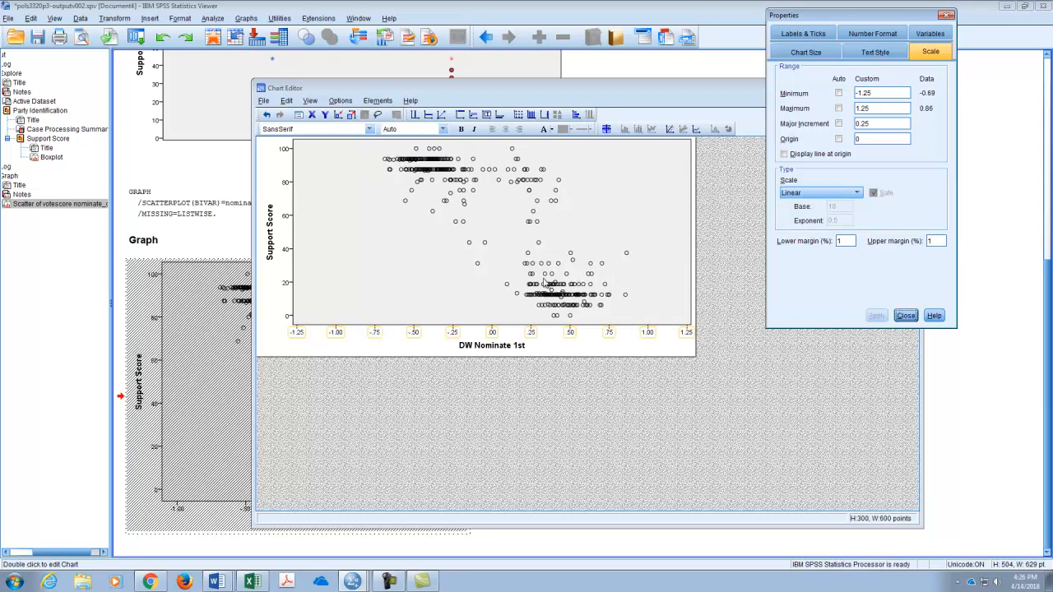
Change all scatterplot markers to the X shape at size 10.
left_click(484, 243)
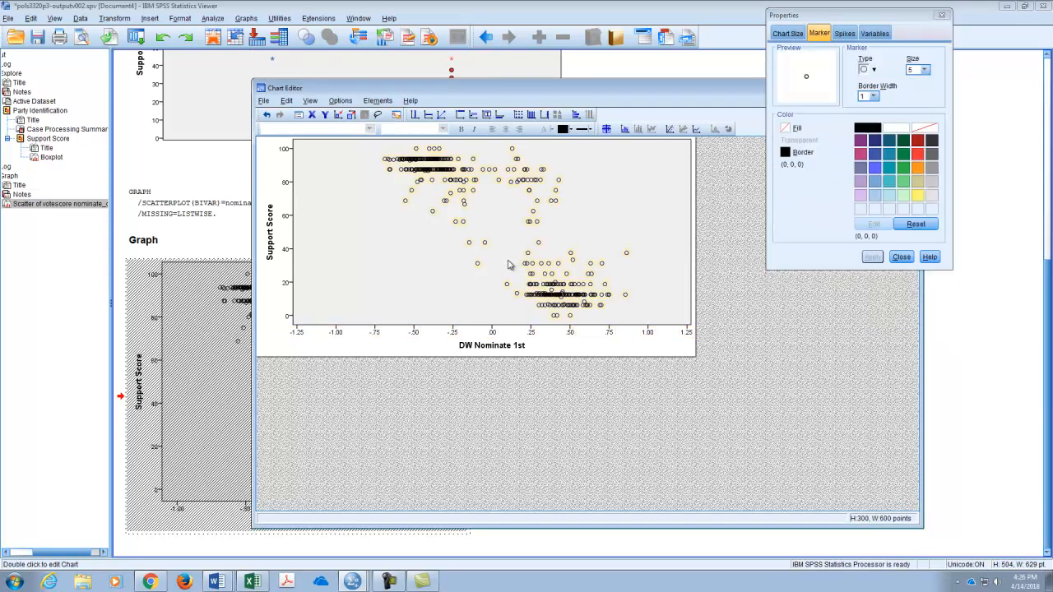
left_click(873, 70)
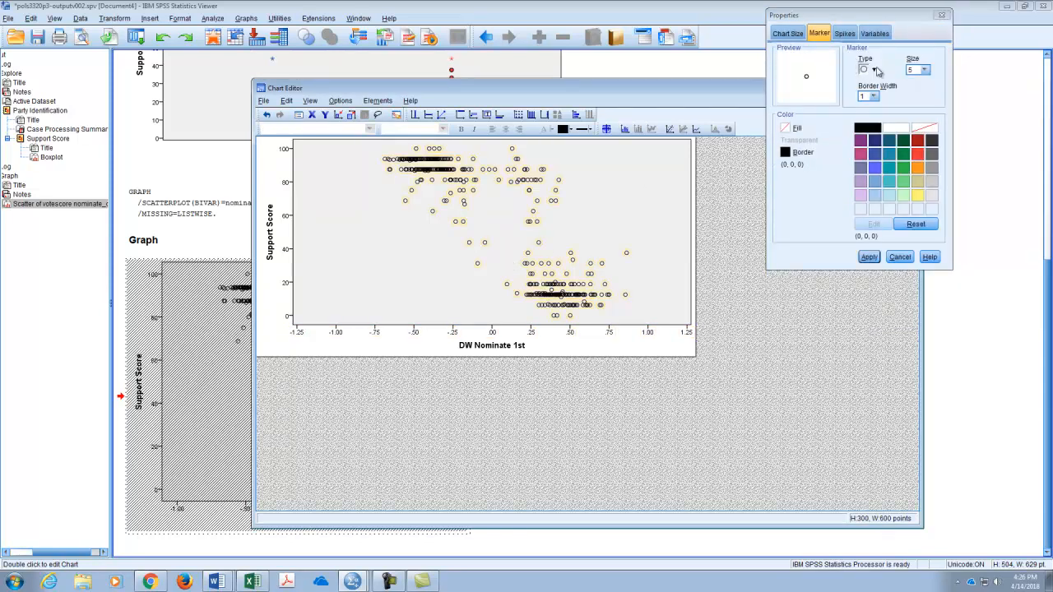
left_click(875, 71)
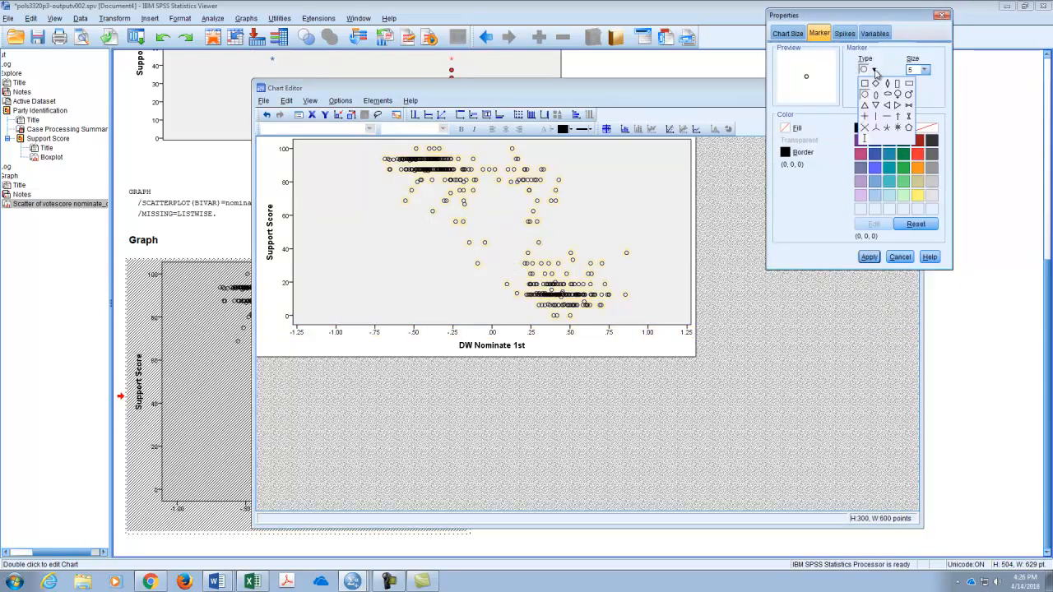
left_click(871, 128)
left_click(925, 70)
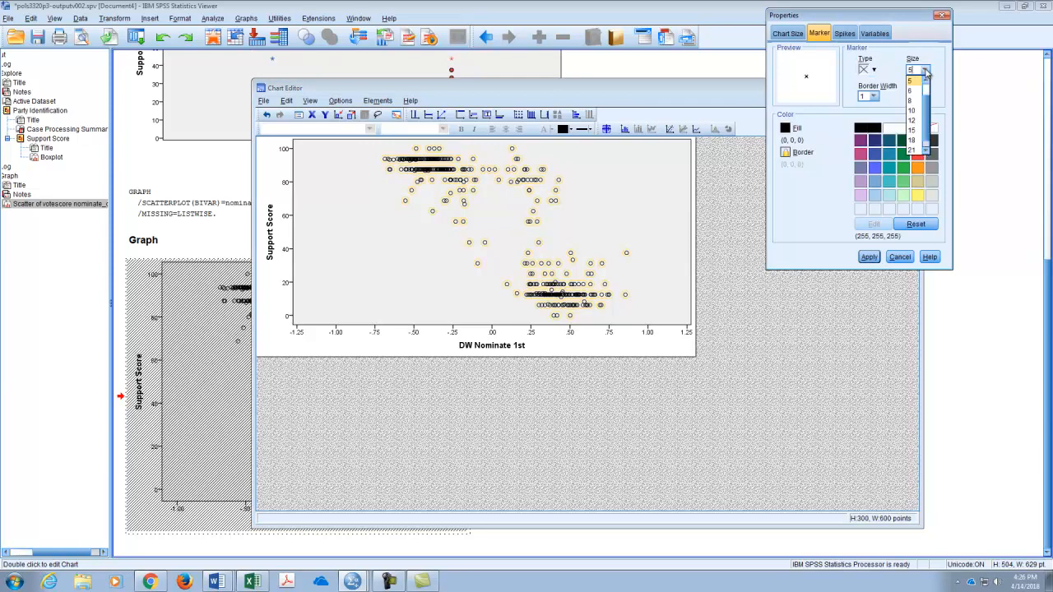
left_click(913, 110)
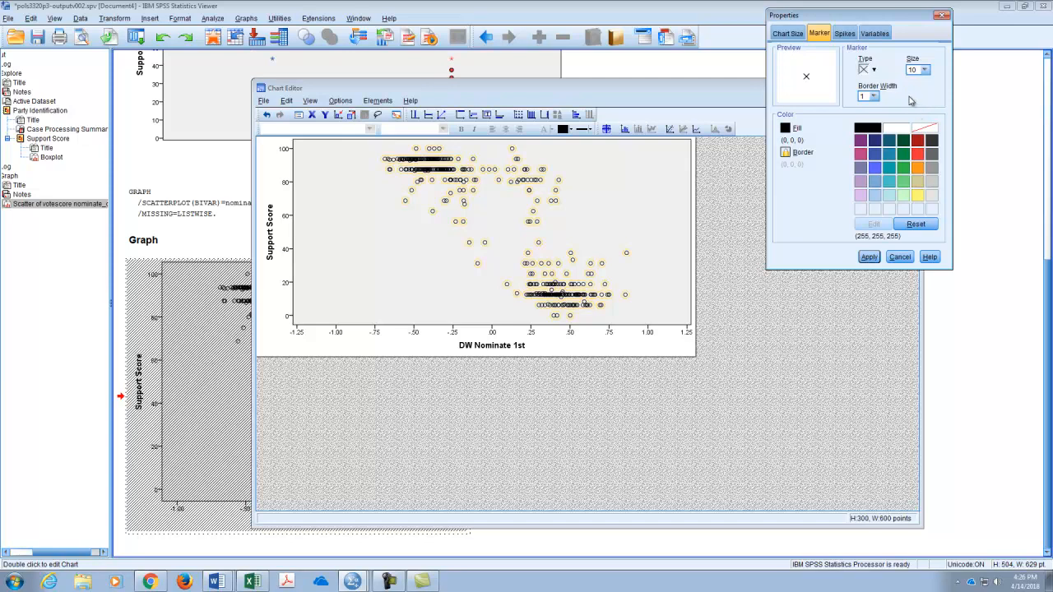
left_click(869, 257)
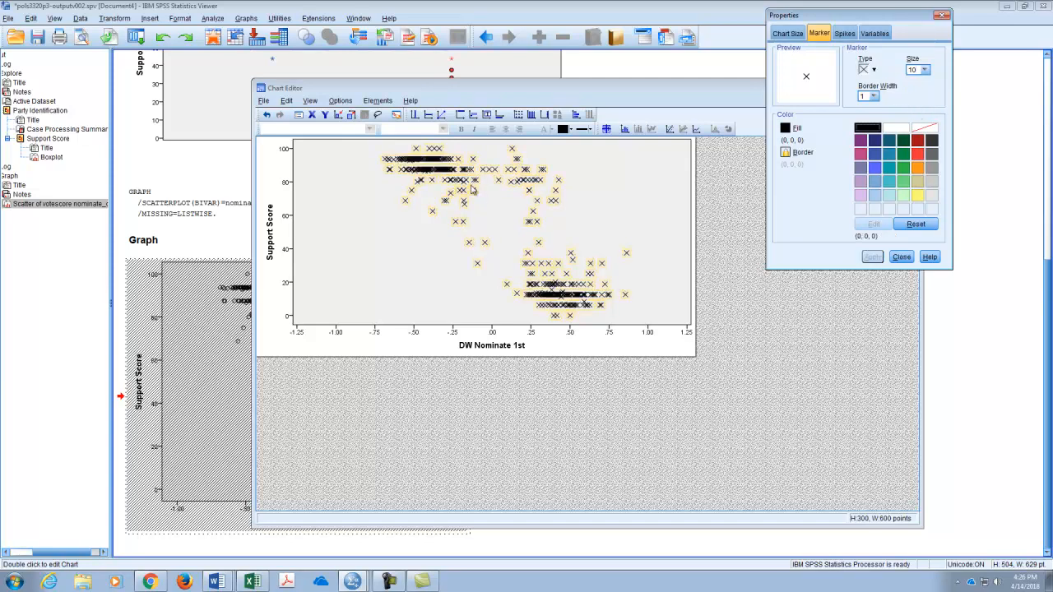
left_click(901, 257)
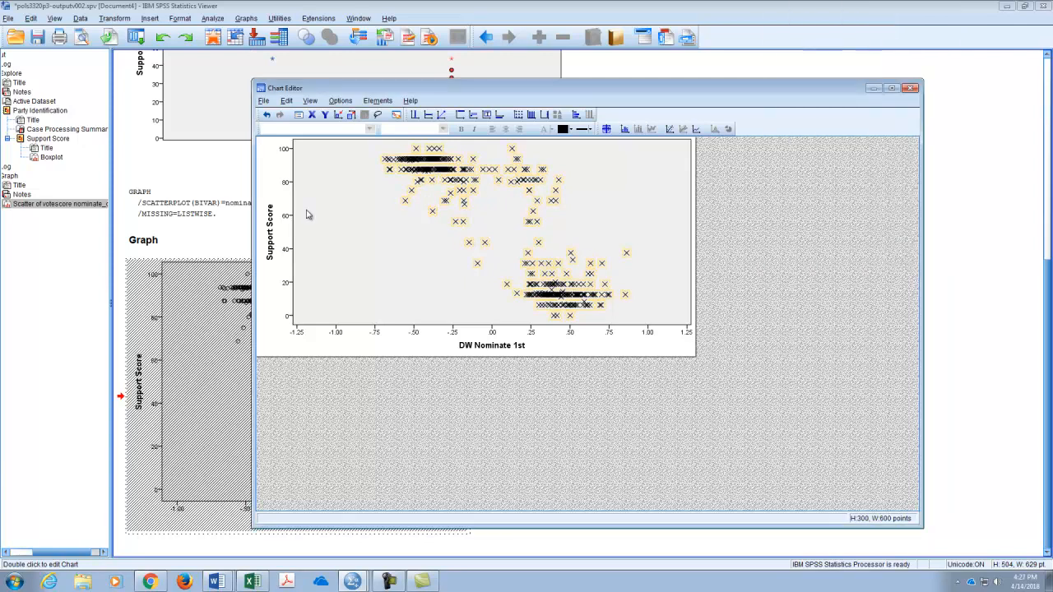
Fix the Support Score axis at 0 to 100 with origin 0, a major increment of 10, and 1% lower and upper margins.
double_click(283, 151)
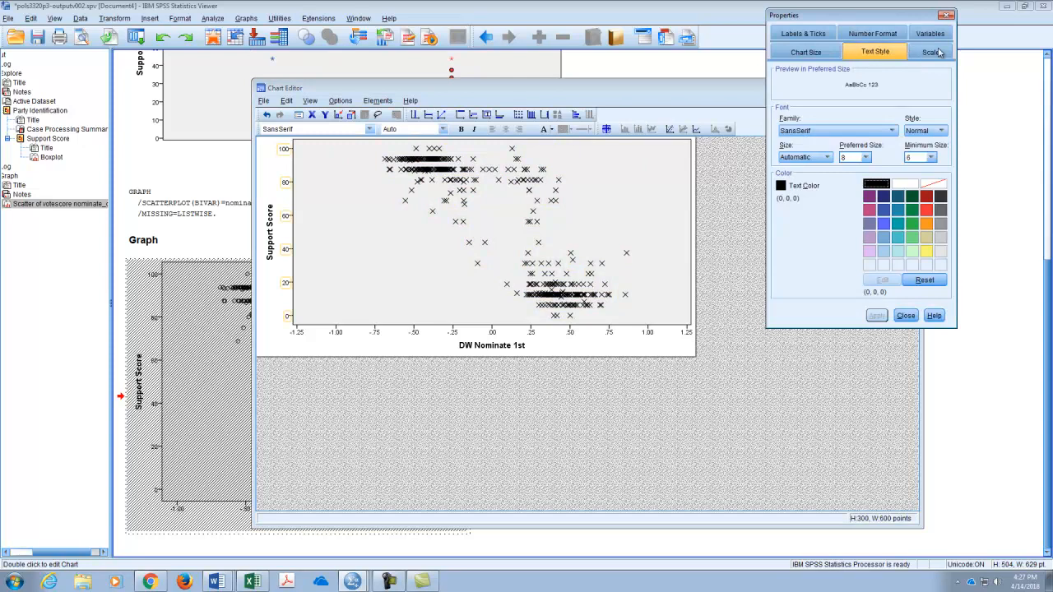
left_click(939, 53)
left_click(838, 93)
left_click(838, 108)
left_click(838, 123)
left_click(838, 138)
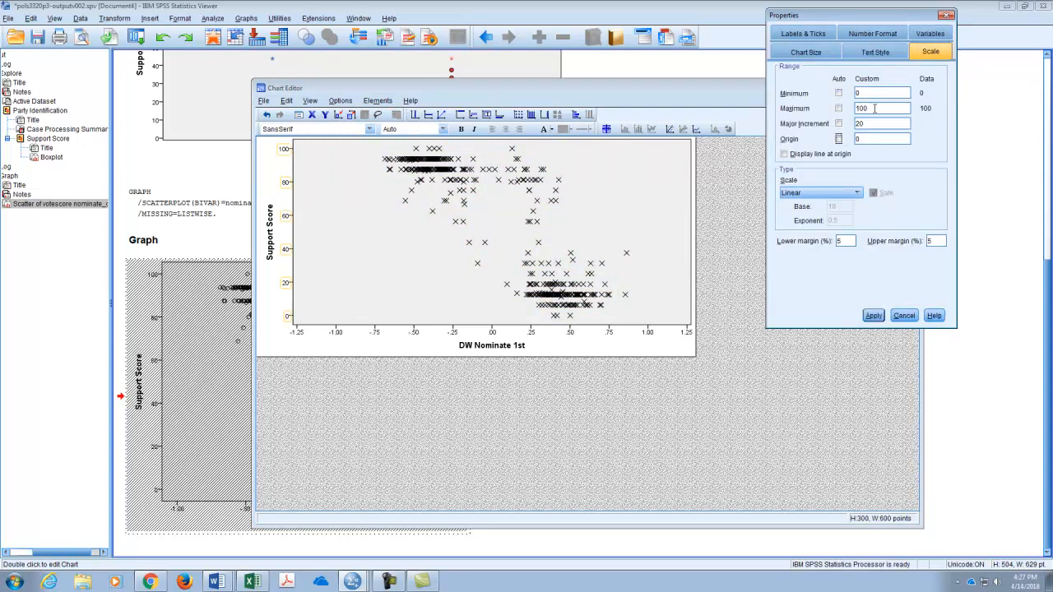
double_click(870, 123)
left_click(945, 239)
type("1")
left_click(873, 314)
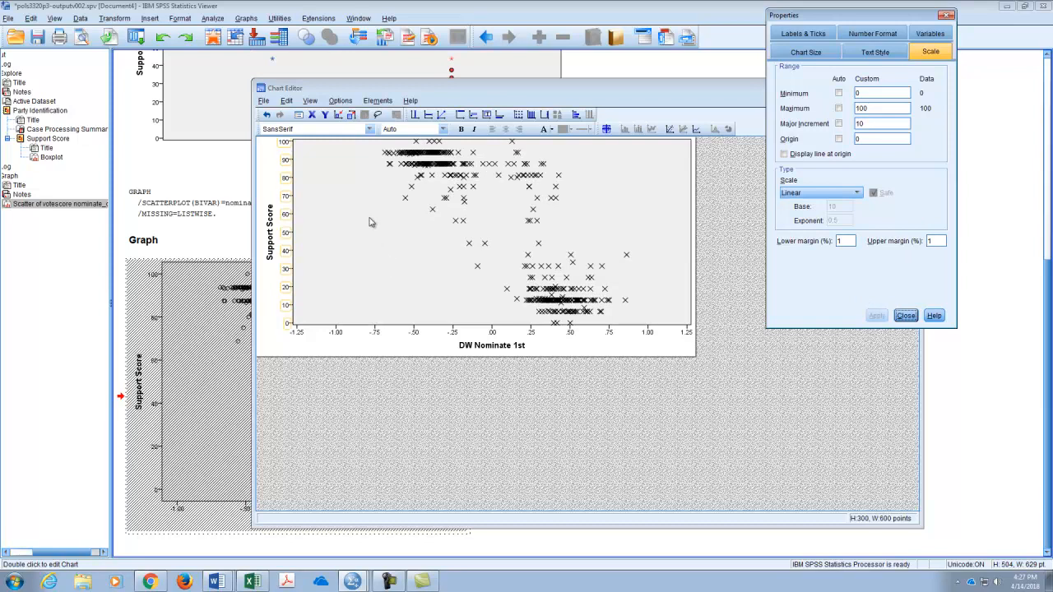
Set the Support Score axis's lower and upper margins to 5%.
double_click(843, 240)
type("5")
key("Tab")
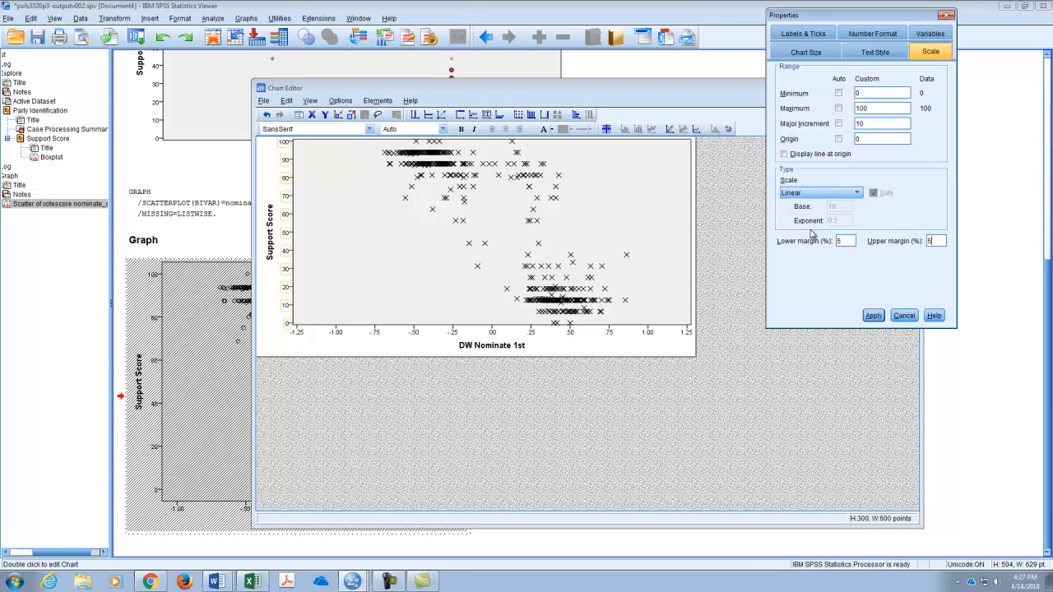
left_click(875, 315)
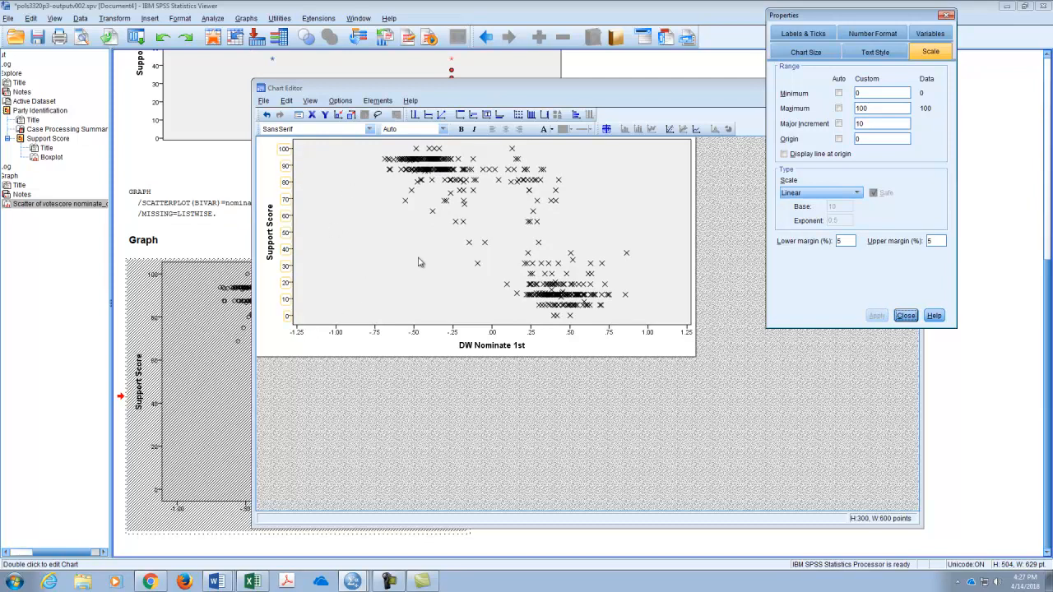
left_click(905, 315)
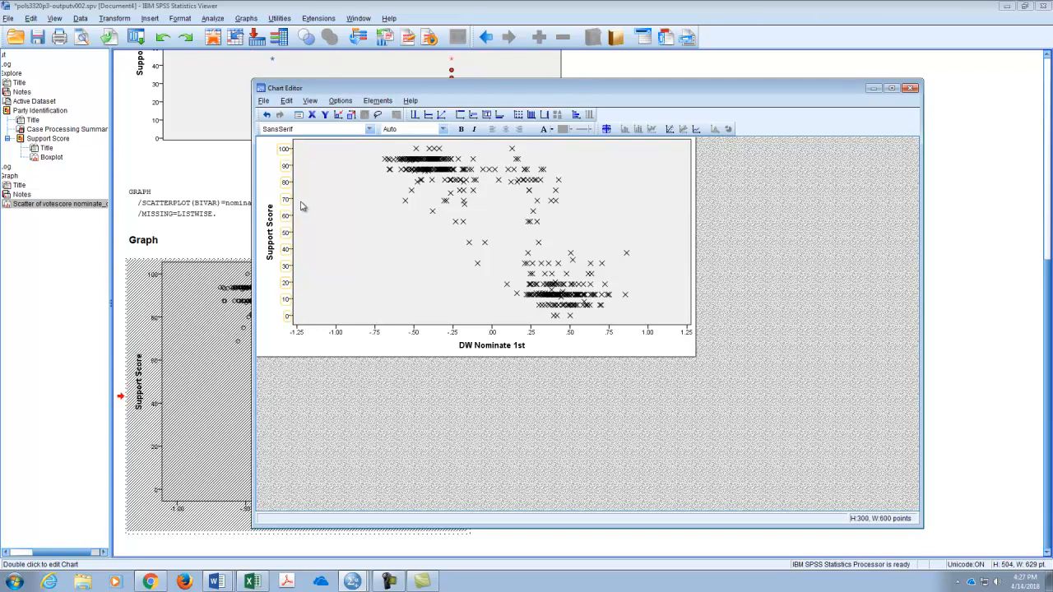
Add a linear fit line at total with its label attached and no confidence intervals.
left_click(375, 100)
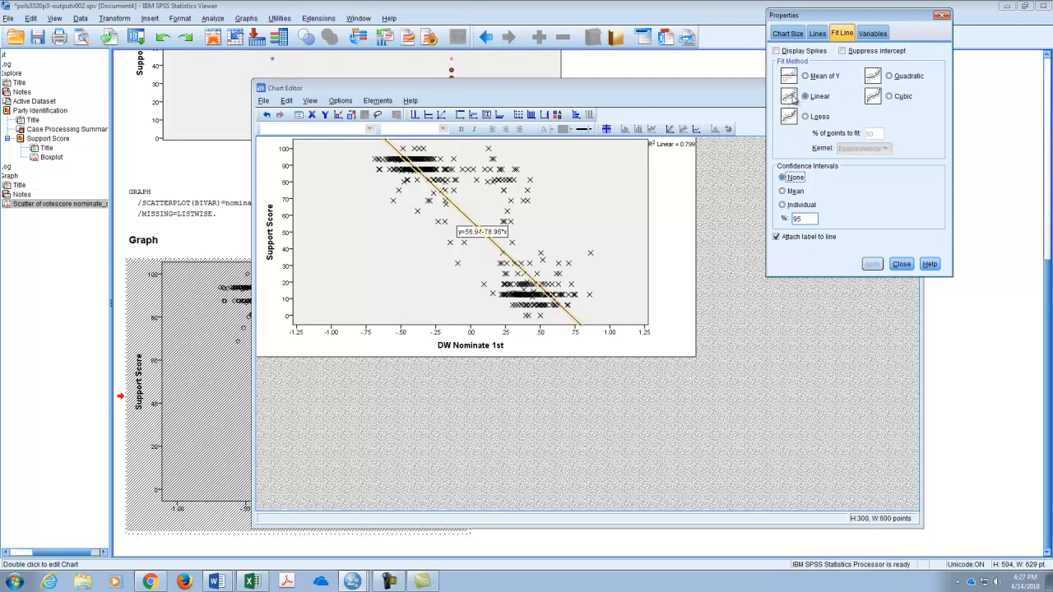
left_click(900, 266)
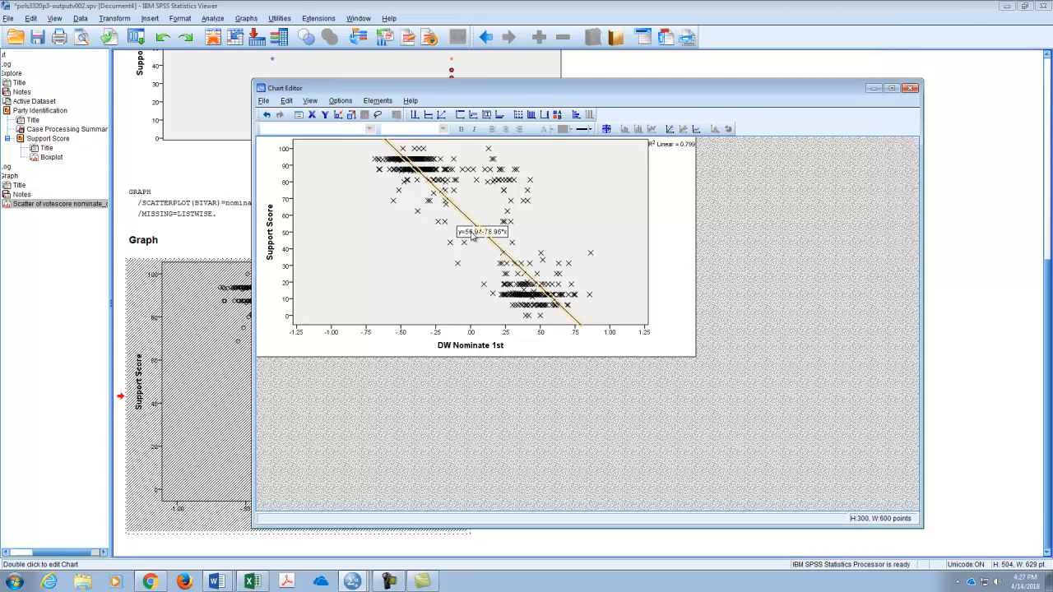
Examine the fit line's equation label and its fill and border properties.
left_click(473, 234)
left_click(490, 223)
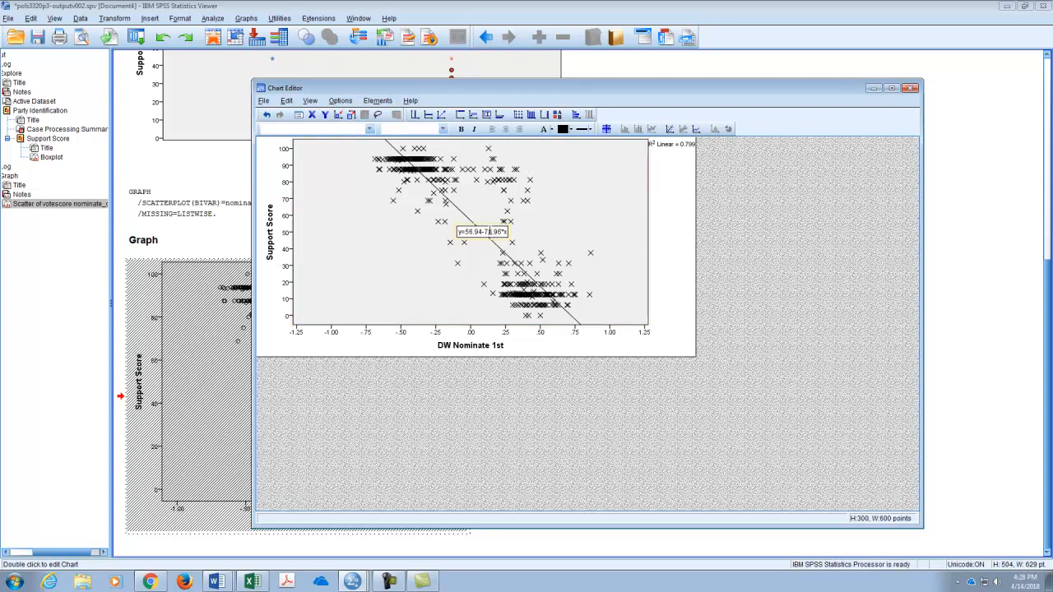
double_click(492, 233)
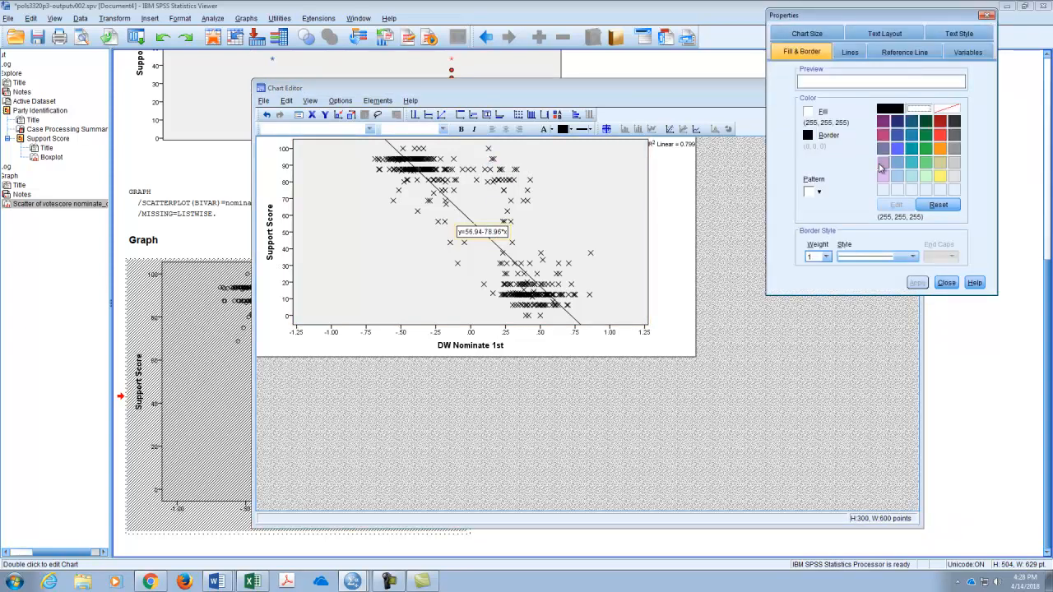
left_click(947, 283)
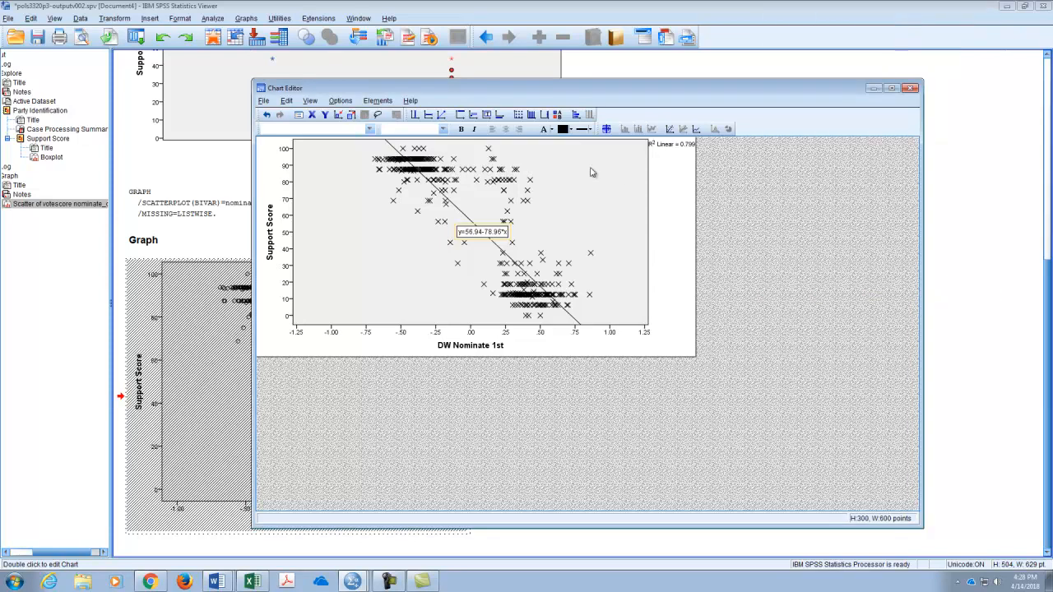
left_click(389, 102)
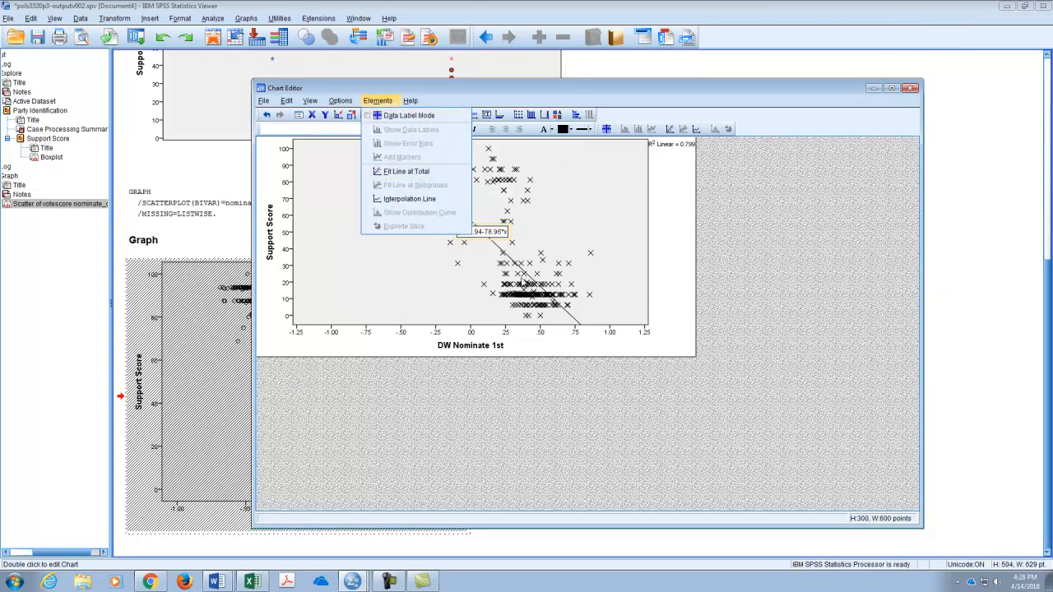
left_click(513, 241)
left_click(507, 239)
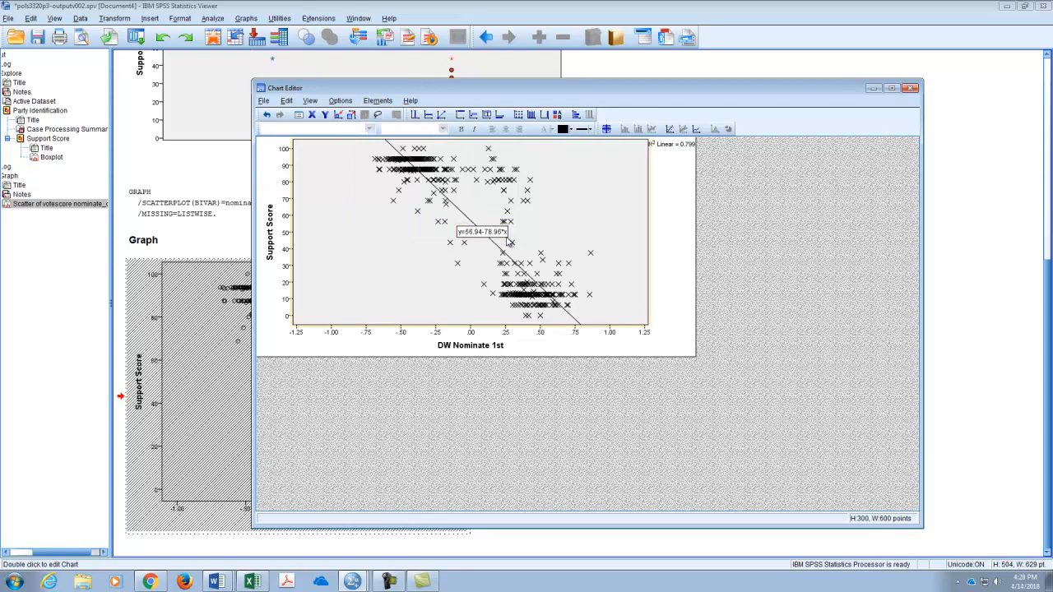
left_click(482, 239)
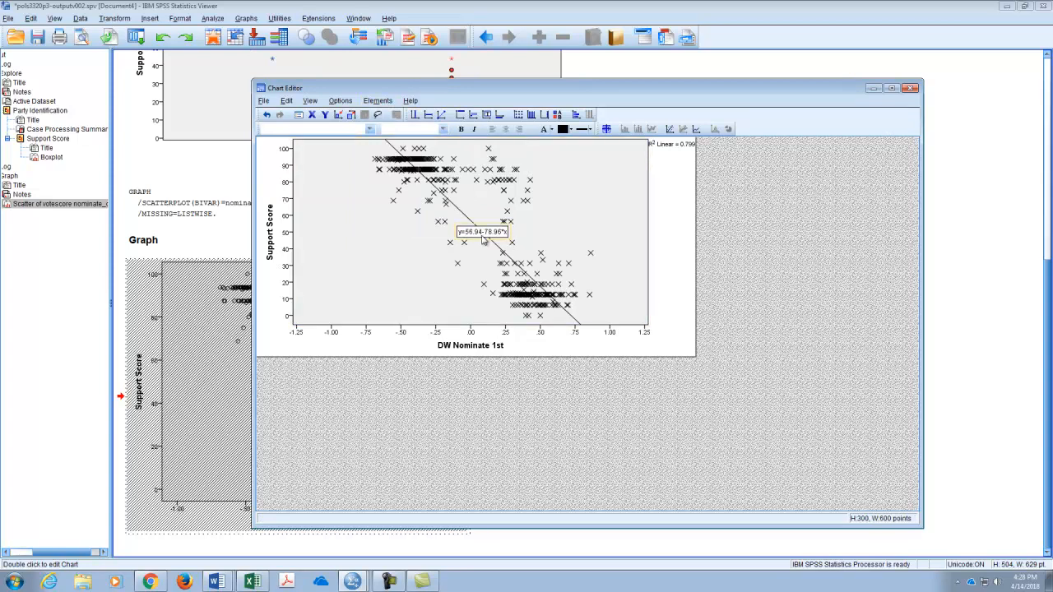
double_click(483, 238)
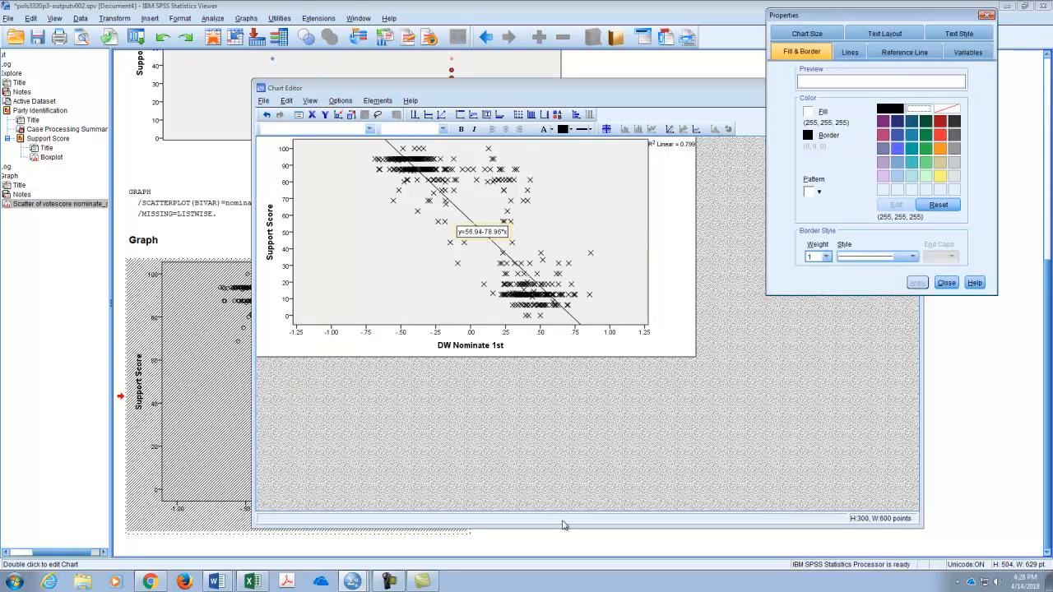
left_click(398, 585)
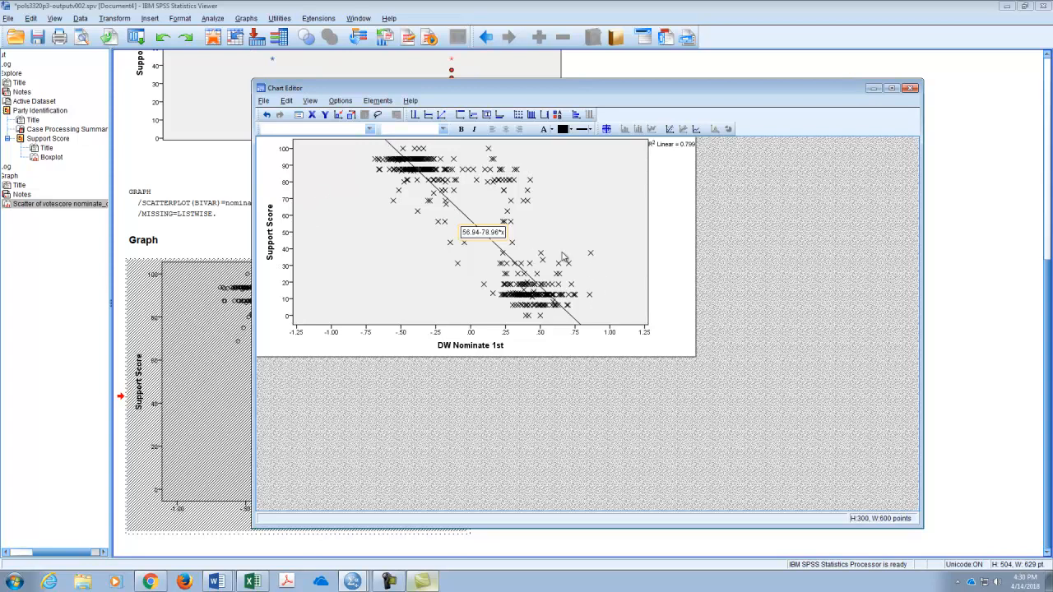
Hide the legend showing the R² Linear value beside the plot.
left_click(670, 148)
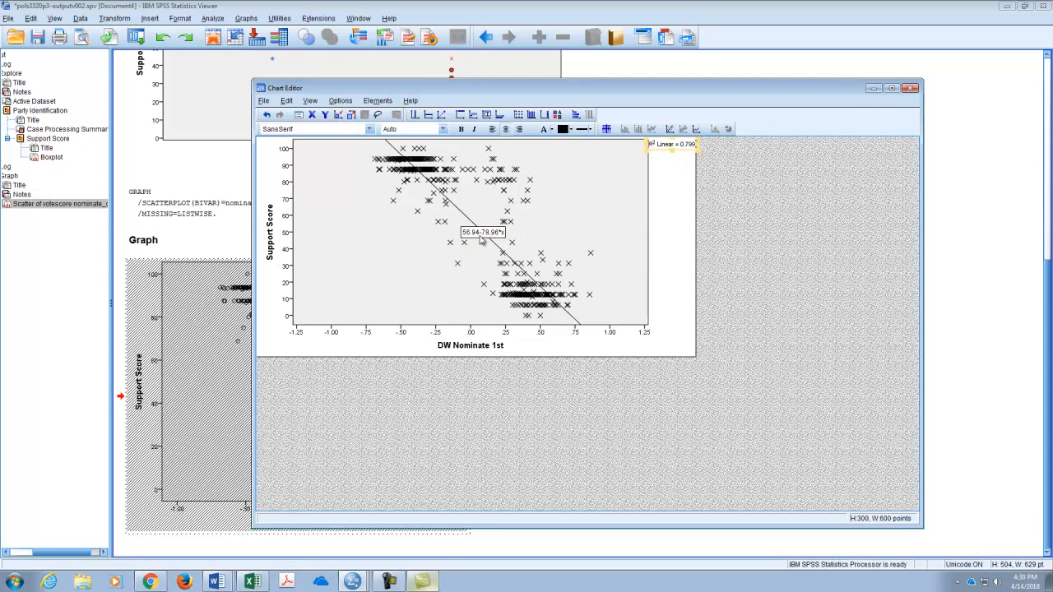
left_click(672, 193)
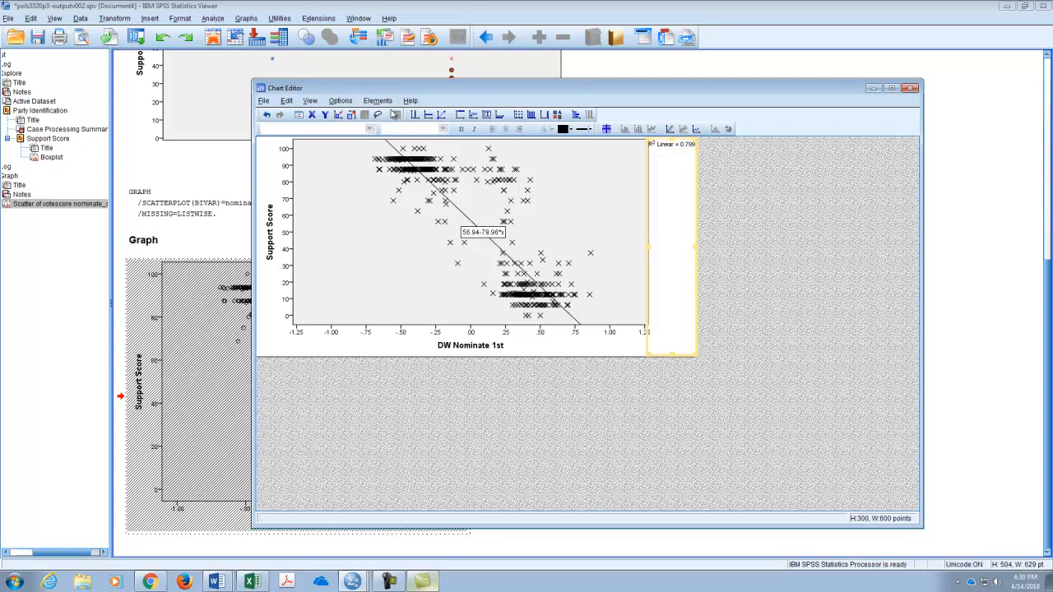
left_click(341, 100)
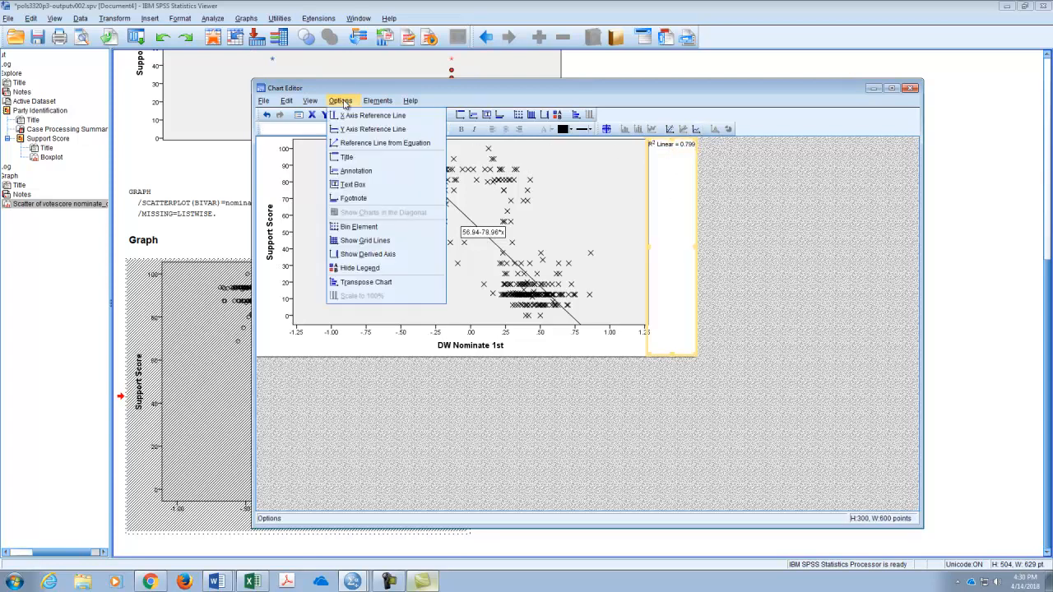
left_click(367, 268)
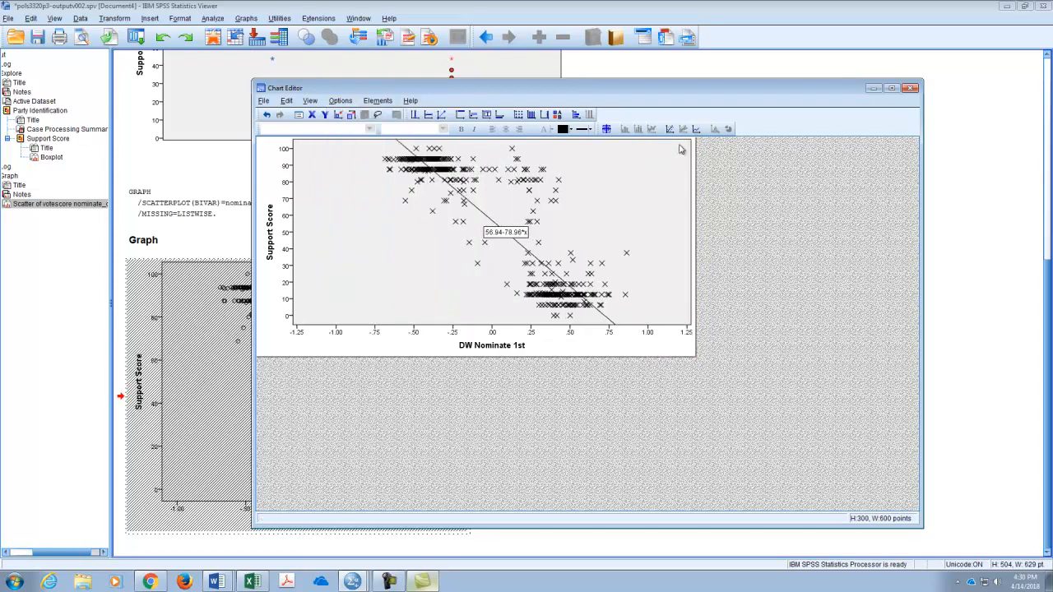
Remove the equation label from the line by turning off Attach label to line in its reference line properties.
double_click(498, 239)
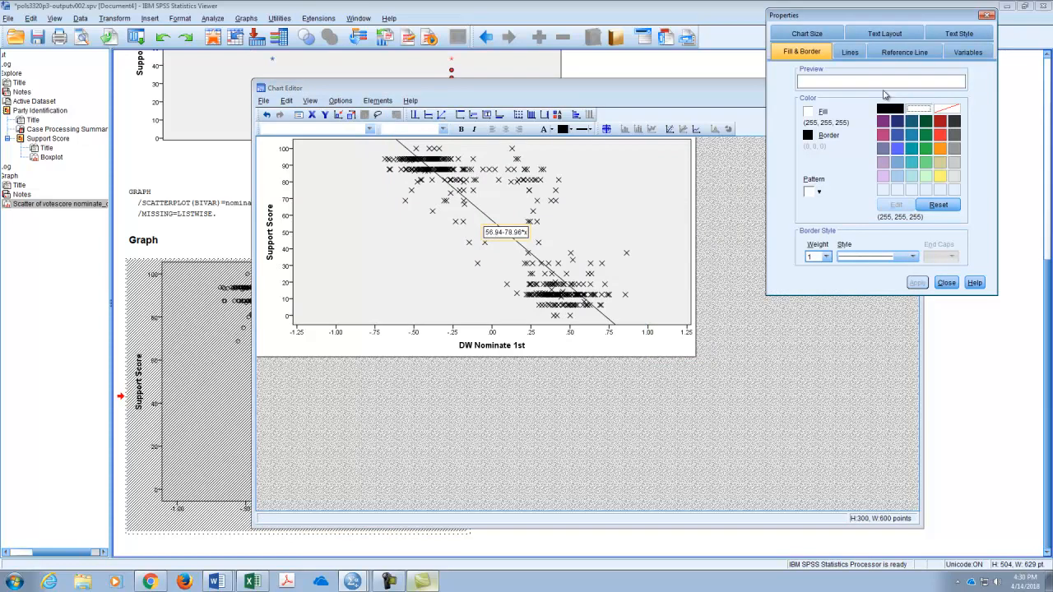
left_click(907, 52)
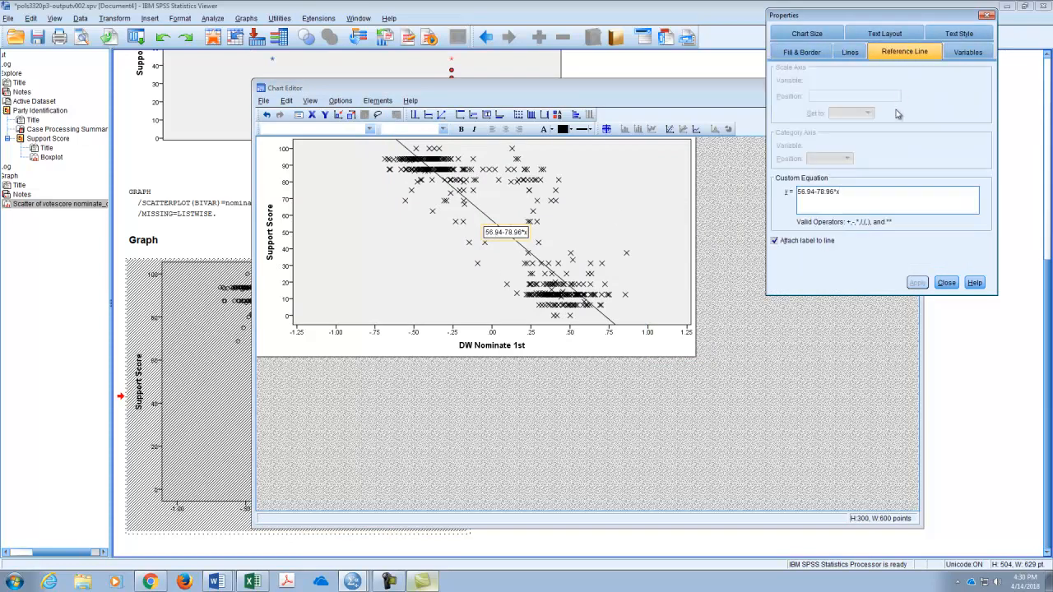
left_click(774, 240)
left_click(913, 283)
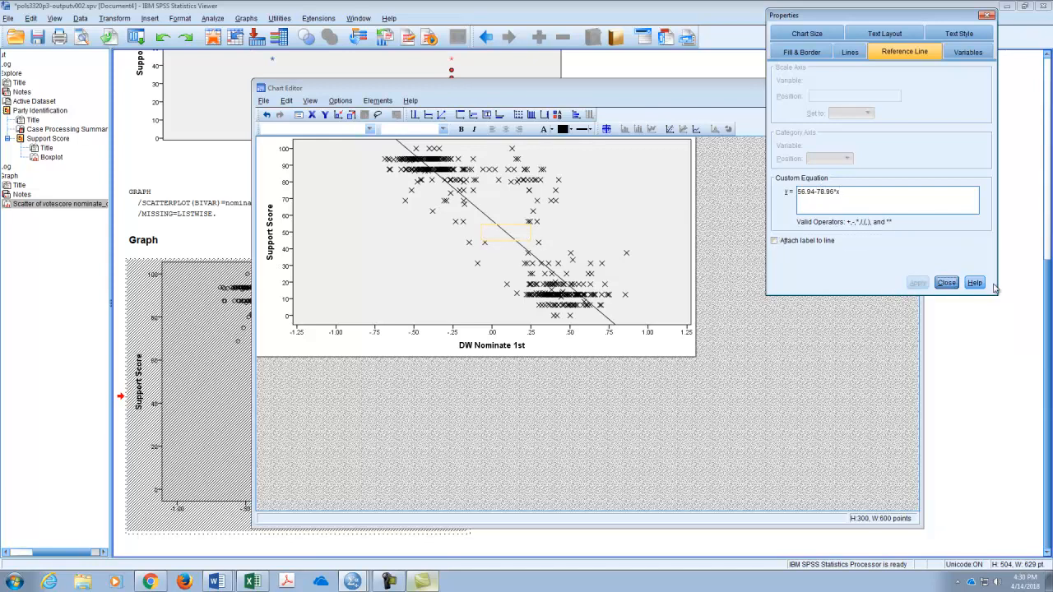
left_click(946, 283)
left_click(542, 333)
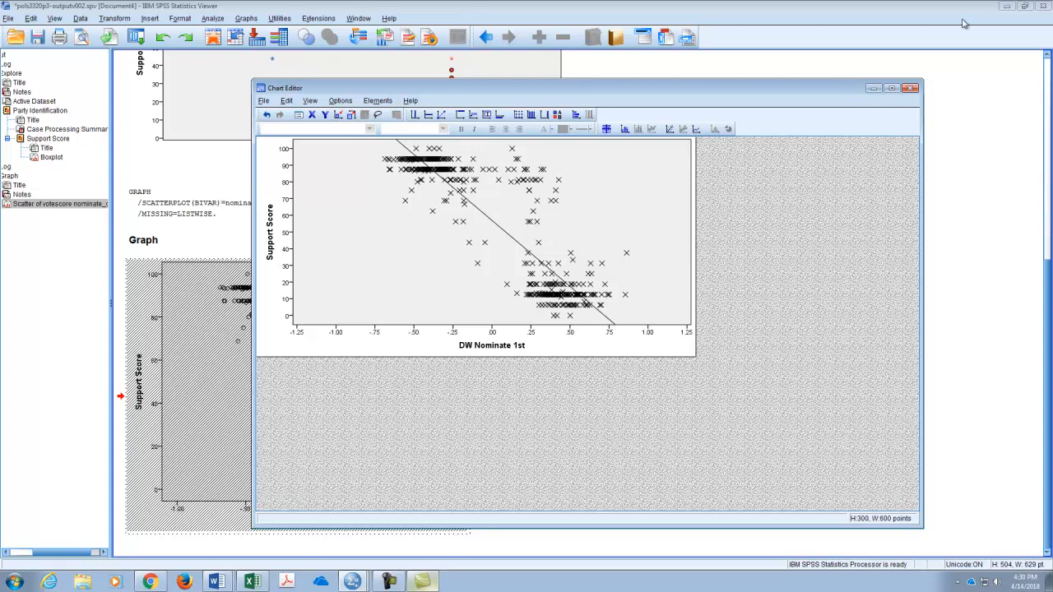
Close the chart editor to apply the scatterplot edits and save the output document.
left_click(910, 88)
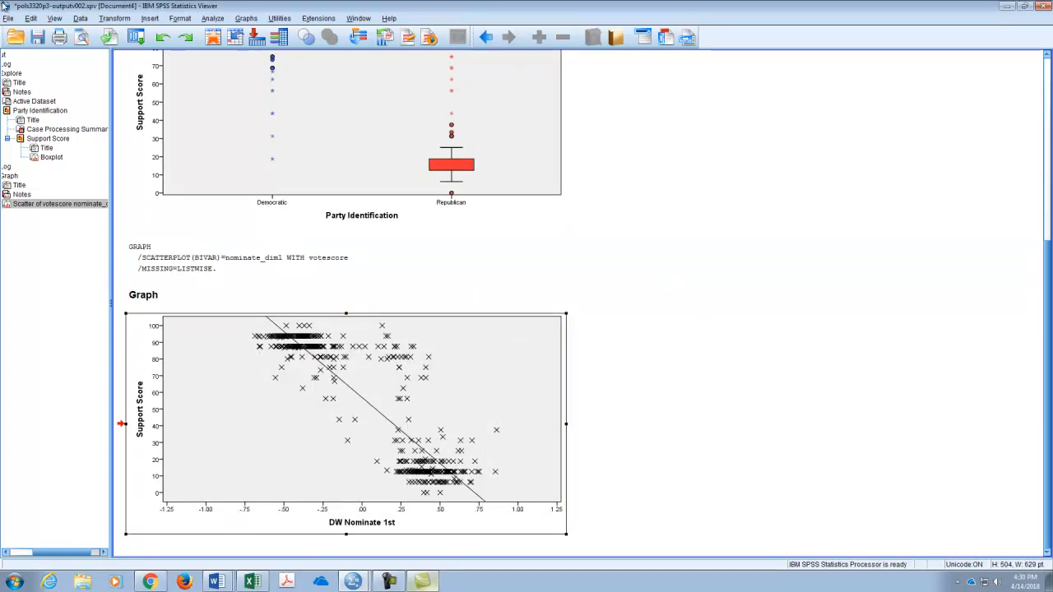
left_click(37, 37)
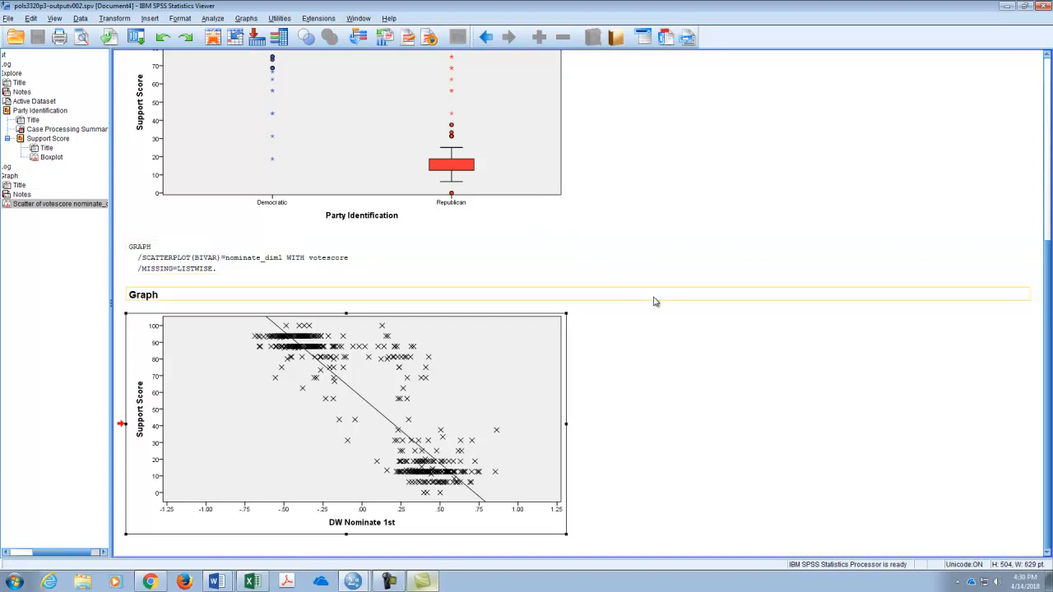
scroll(653, 301, "up", 3)
scroll(654, 302, "down", 1)
scroll(653, 302, "down", 3)
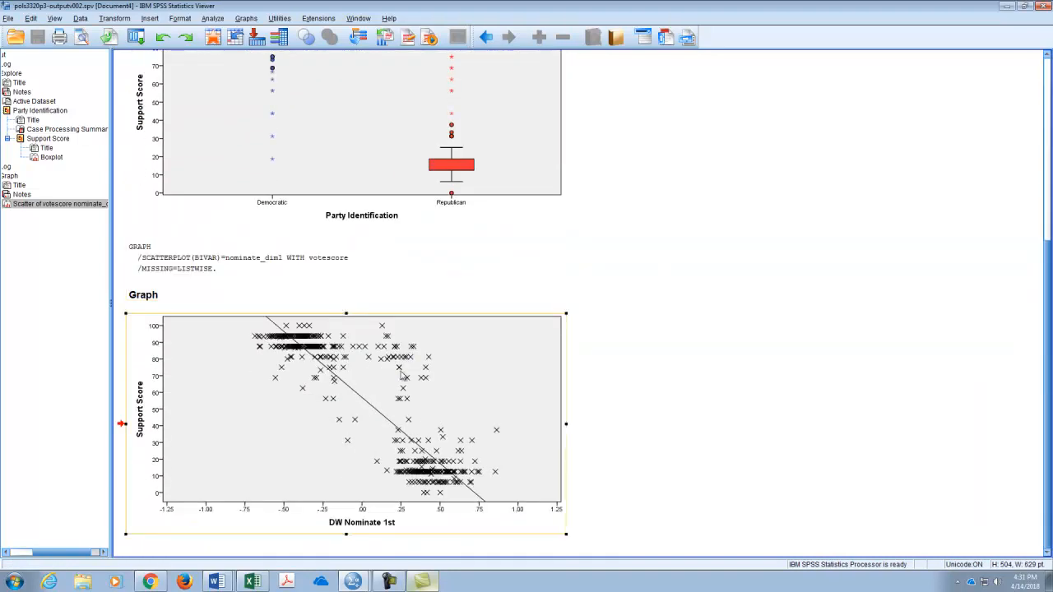
Copy the edited scatterplot, switch to the Word instructions document and clear the plot row of the Figure 2 table.
right_click(433, 355)
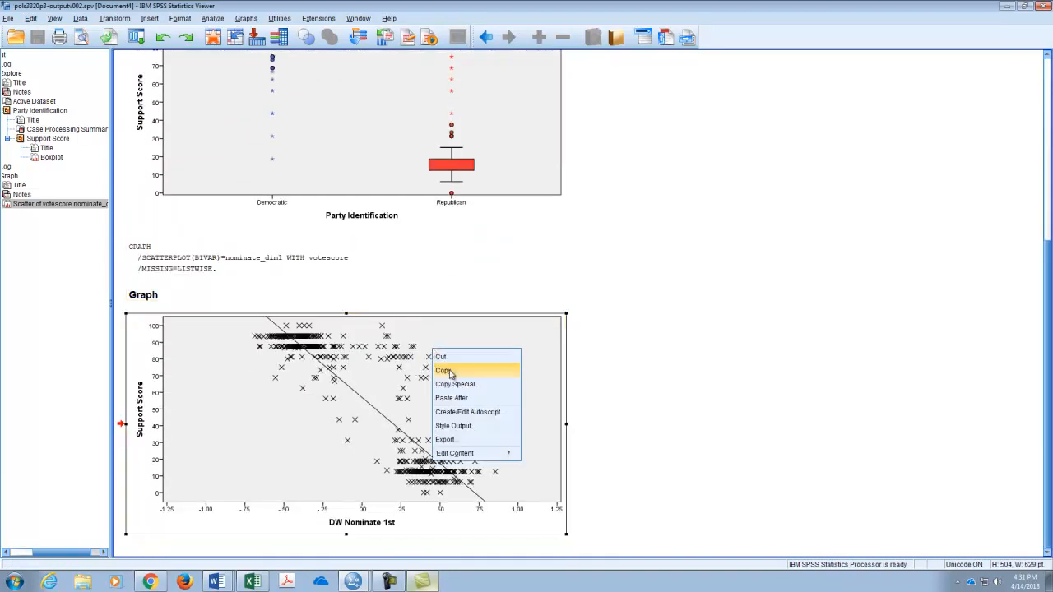
left_click(450, 372)
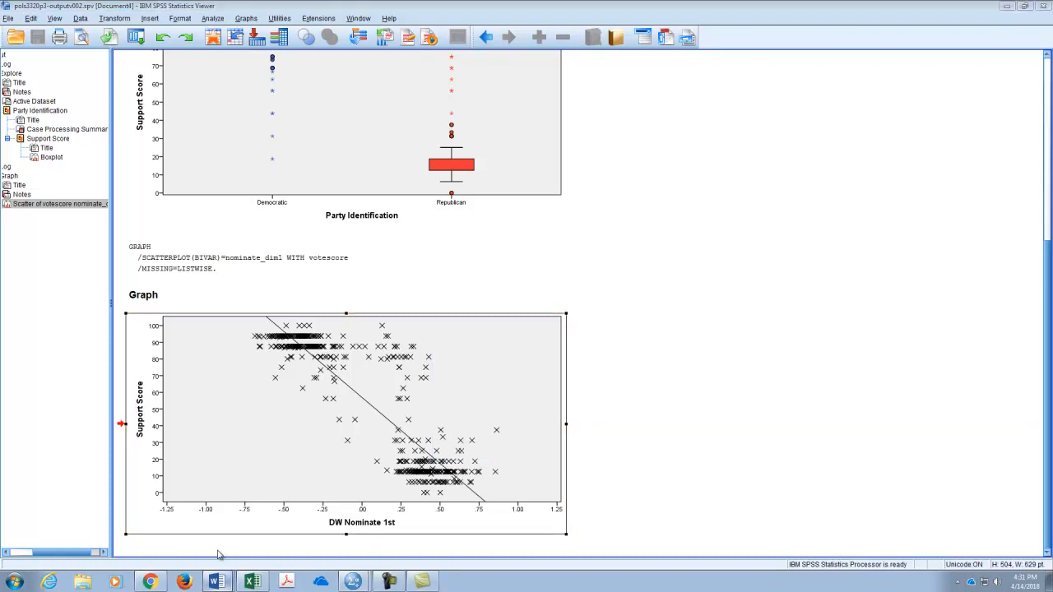
left_click(217, 580)
left_click(557, 315)
key("Delete")
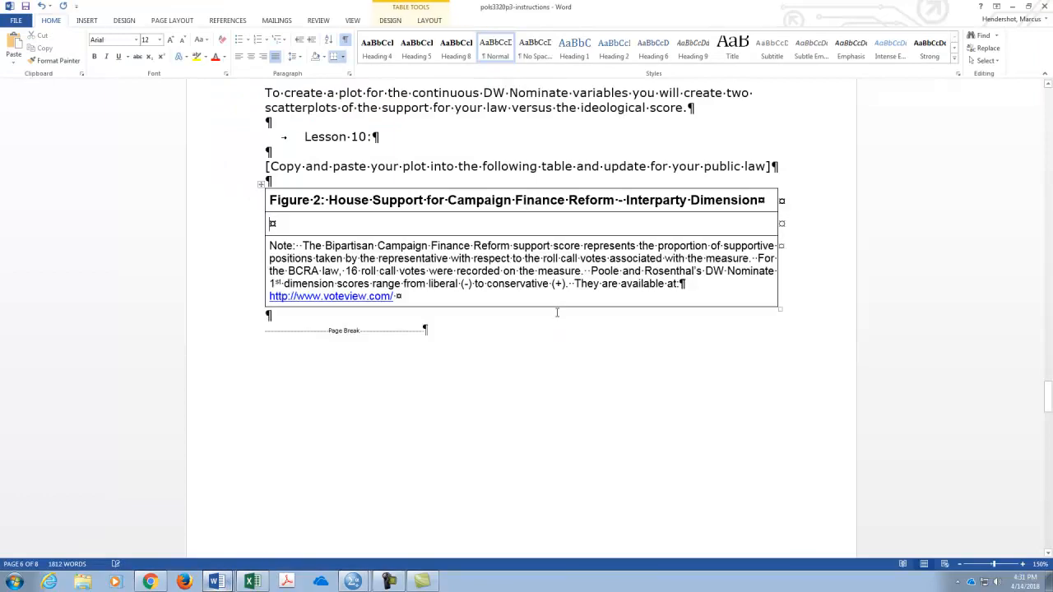
Paste the scatterplot into the empty row of the Figure 2 table with source formatting and remove the blank paragraphs beneath it.
right_click(286, 222)
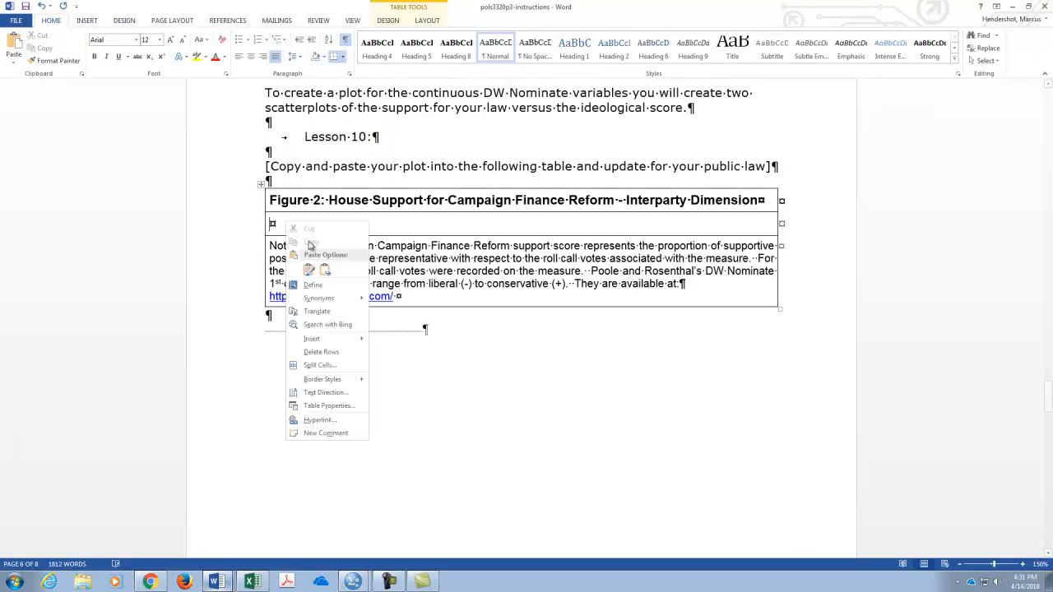
left_click(312, 272)
left_click(336, 459)
key("Delete")
key("Delete")
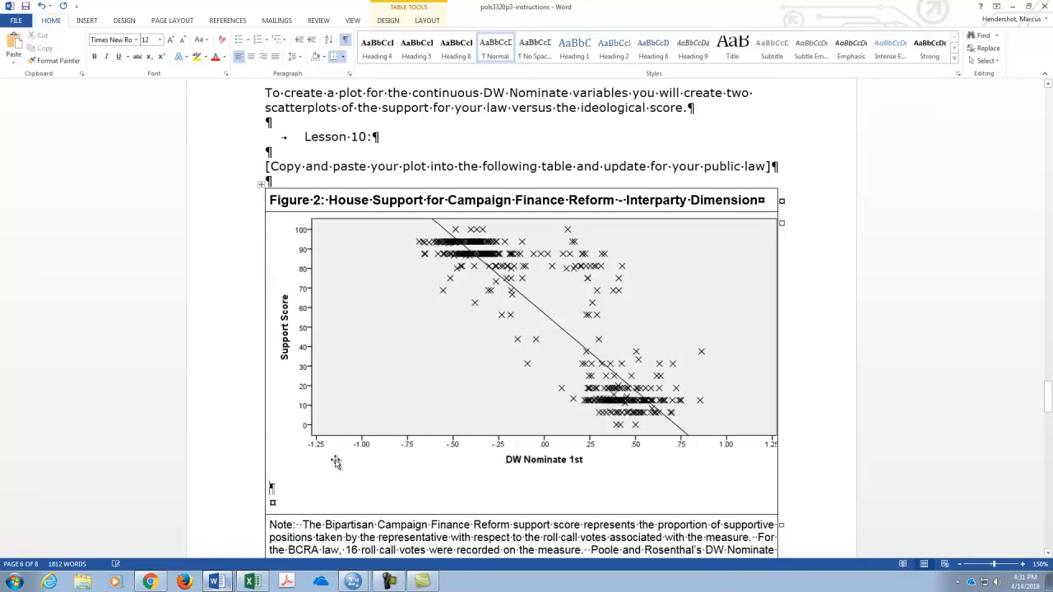
key("BackSpace")
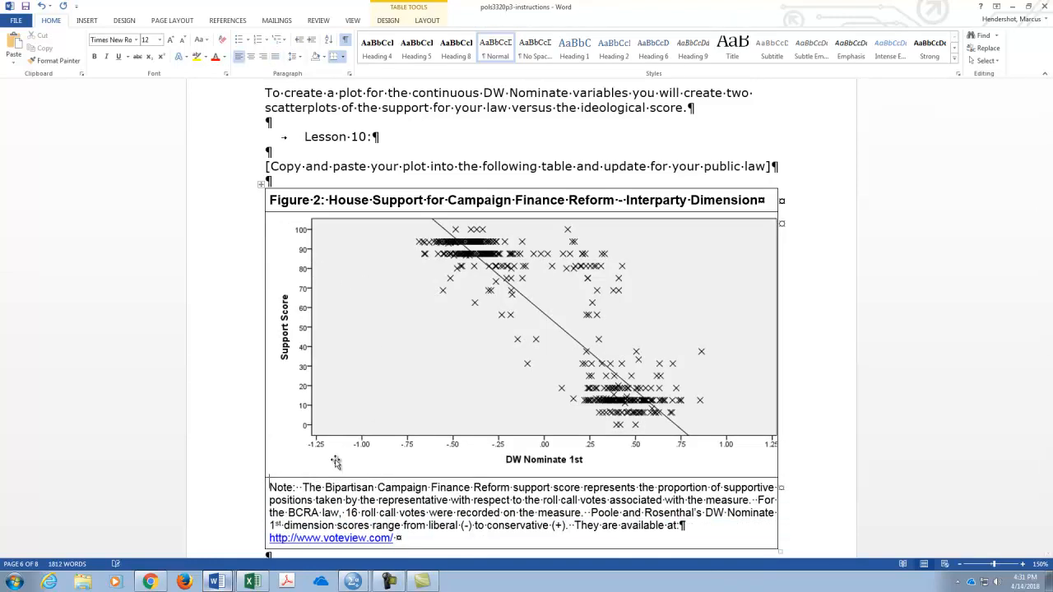
Reduce the pasted scatterplot slightly through its size and position settings so that it fits inside the table.
left_click(398, 359)
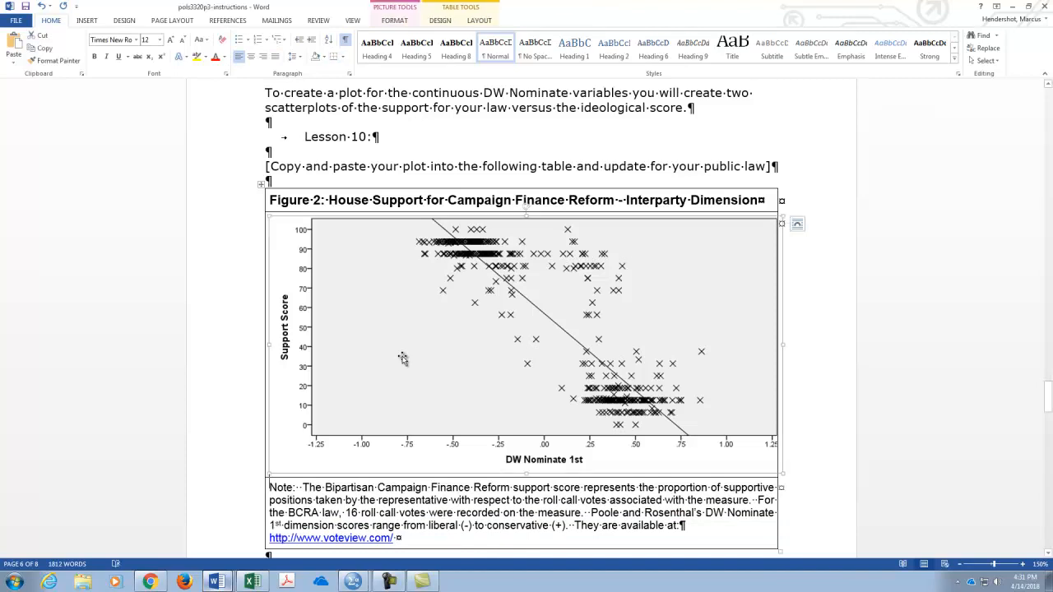
right_click(401, 359)
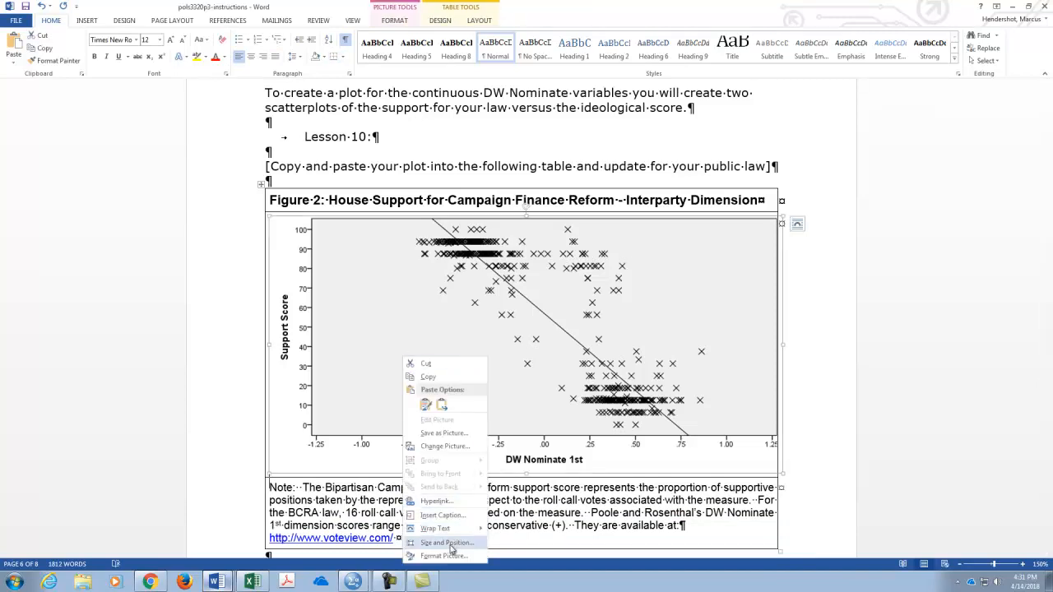
left_click(450, 542)
left_click(700, 260)
left_click(806, 403)
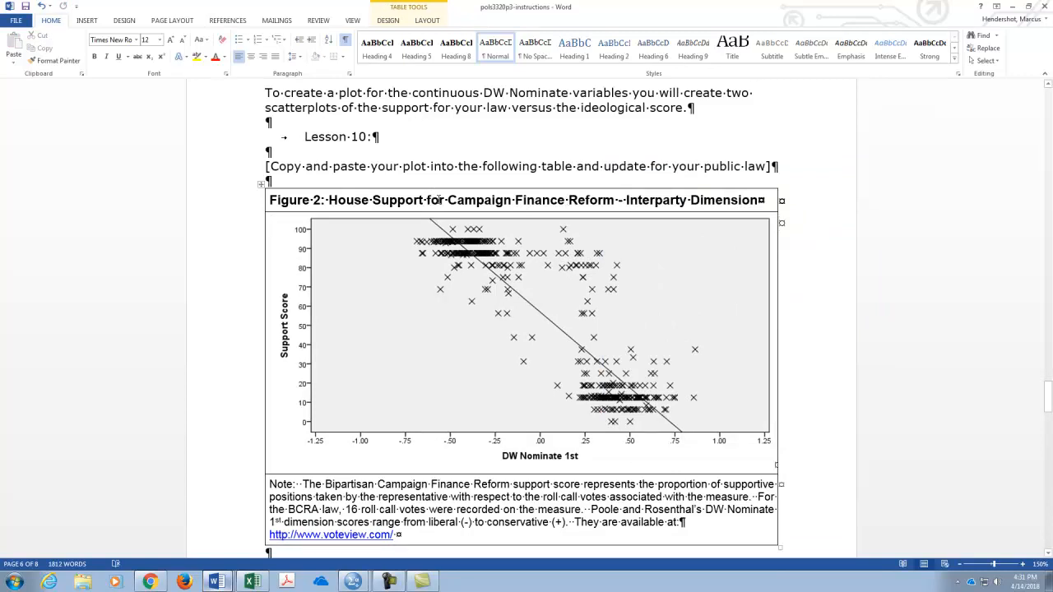
Highlight the law-specific parts of the Figure 2 note: the law's name, "16 roll call votes" and "BCRA".
left_click_drag(326, 485, 496, 488)
left_click_drag(351, 509, 427, 510)
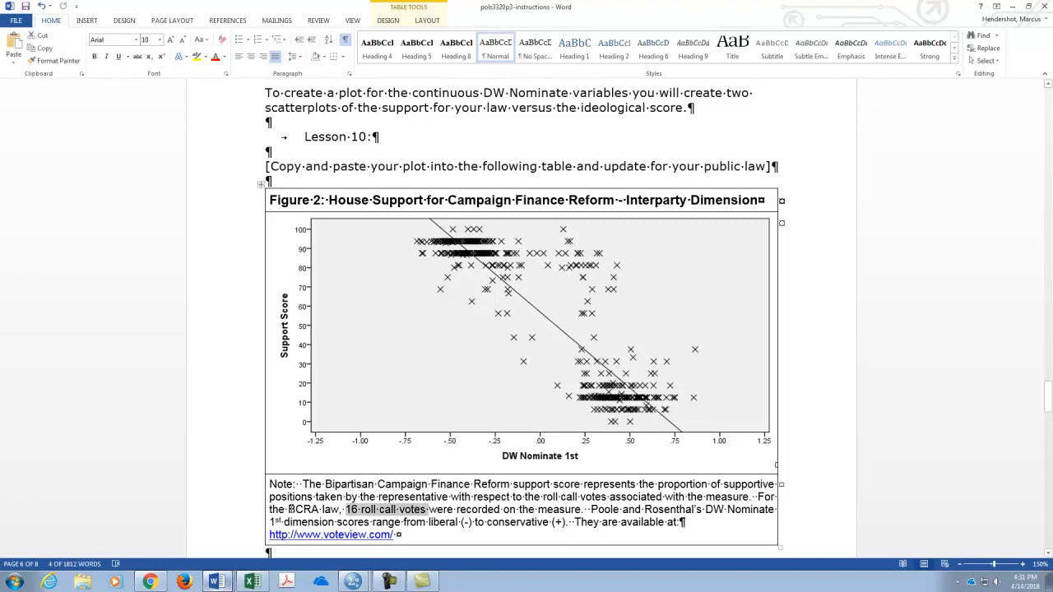
left_click_drag(289, 509, 316, 509)
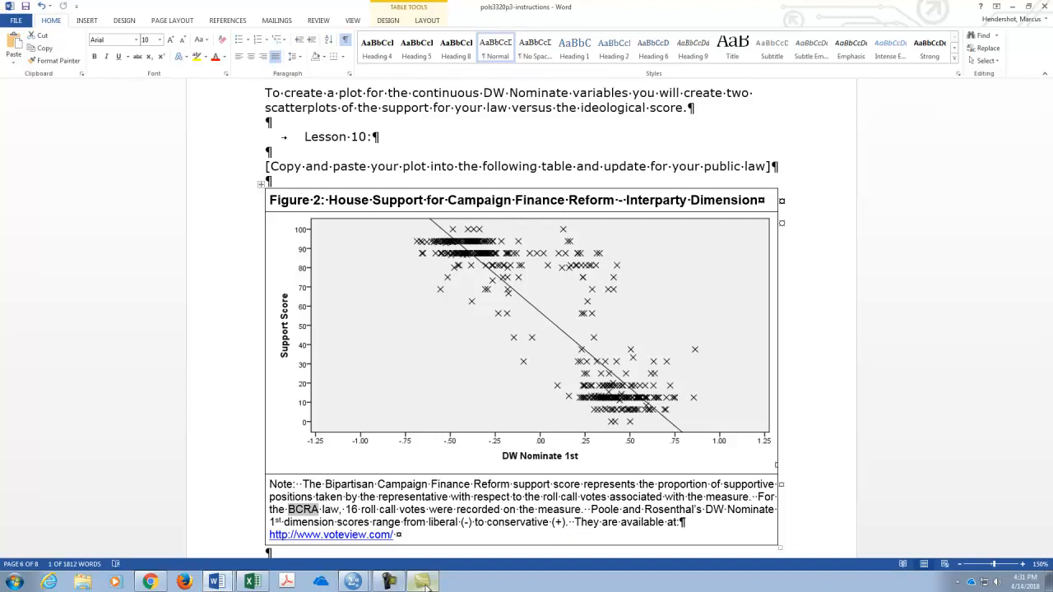
left_click(398, 584)
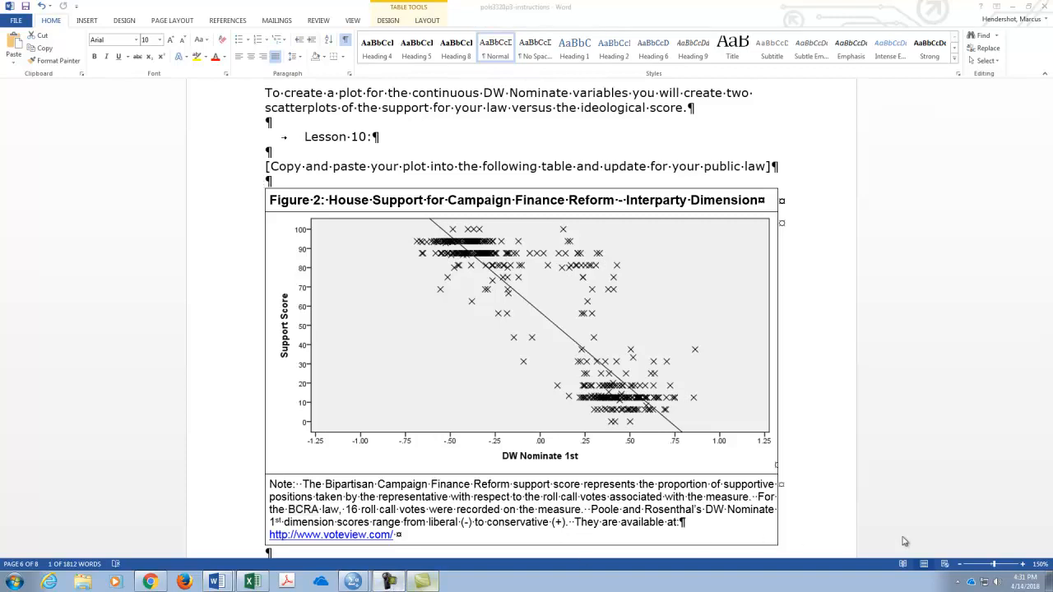